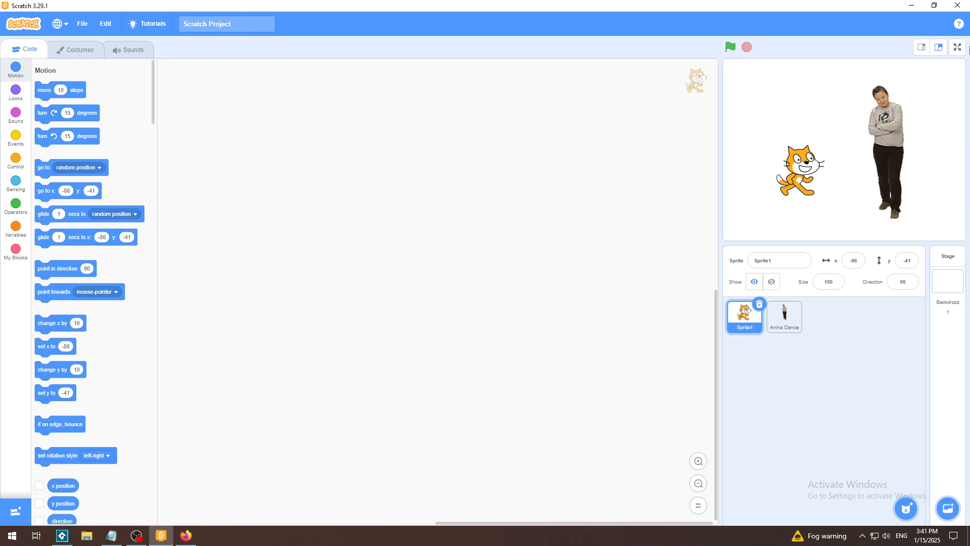
Step: View the stage with both sprites in full screen, and return to the editor
{"action": "left_click", "coordinate": [957, 49]}
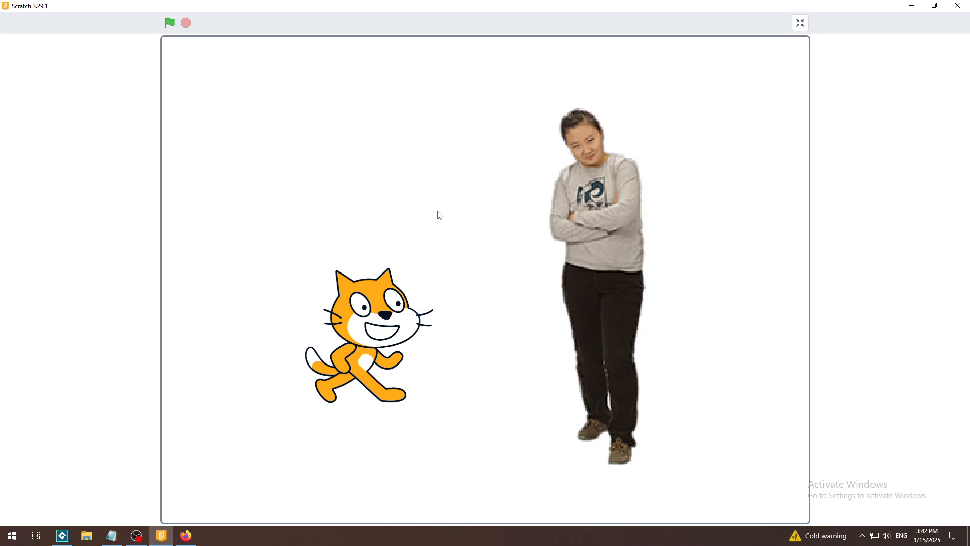
{"action": "left_click", "coordinate": [800, 23]}
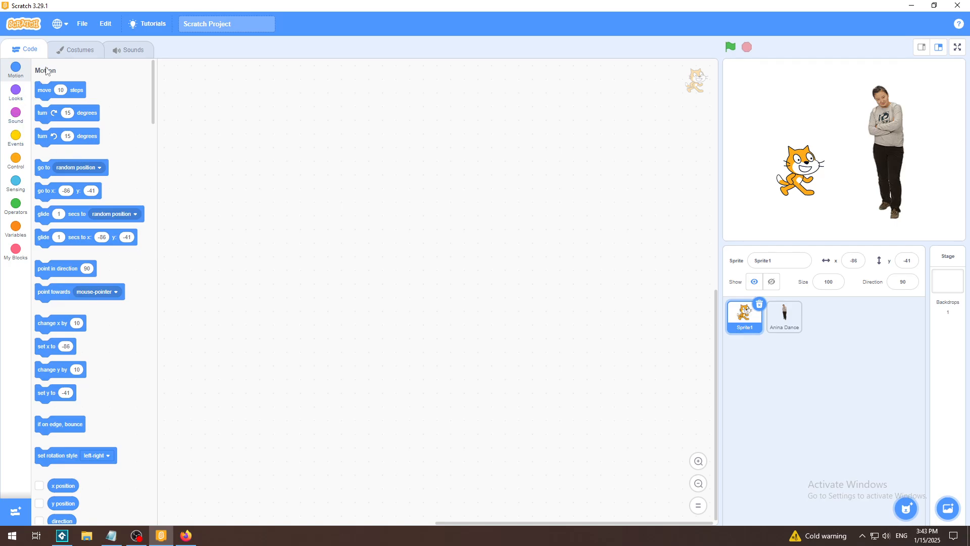
Step: Display the costumes of Sprite1 and Anina Dance, and look closely at the anina stance costume
{"action": "left_click", "coordinate": [75, 49]}
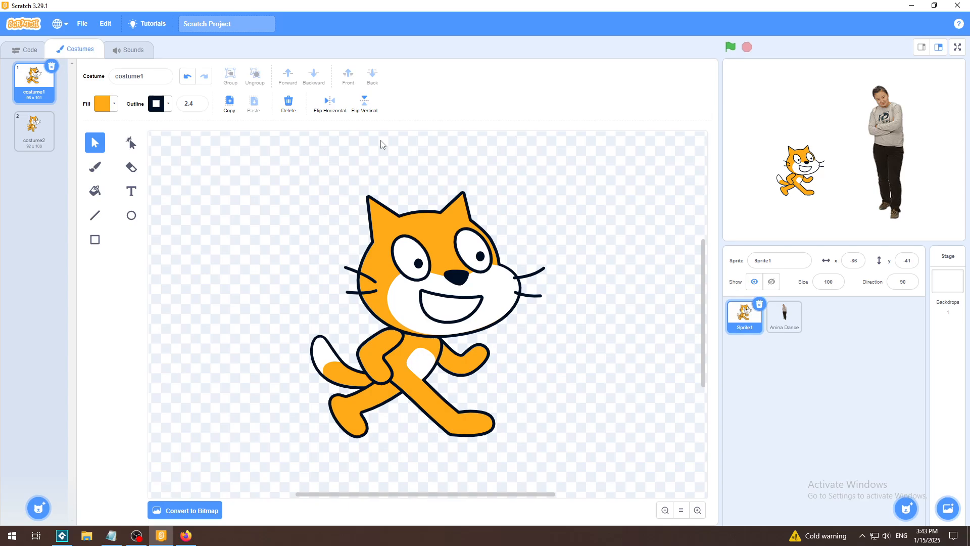
{"action": "left_click", "coordinate": [786, 321]}
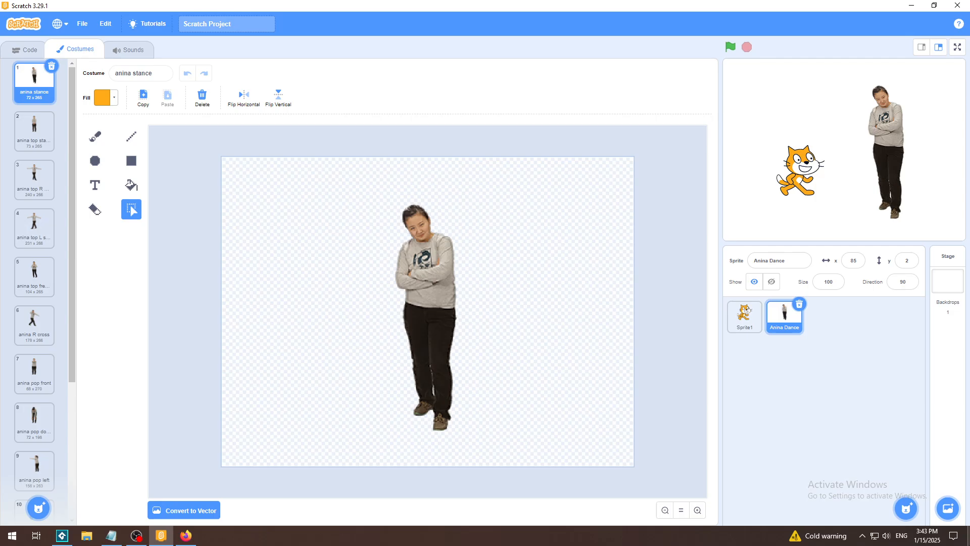
{"action": "mouse_move", "coordinate": [916, 509]}
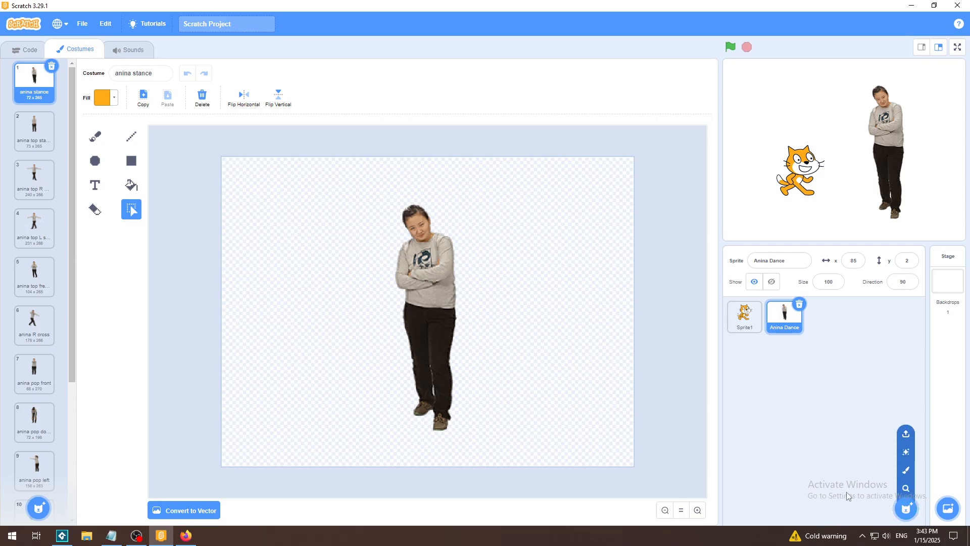
{"action": "left_click", "coordinate": [684, 512]}
{"action": "left_click", "coordinate": [697, 511]}
{"action": "left_click", "coordinate": [697, 511]}
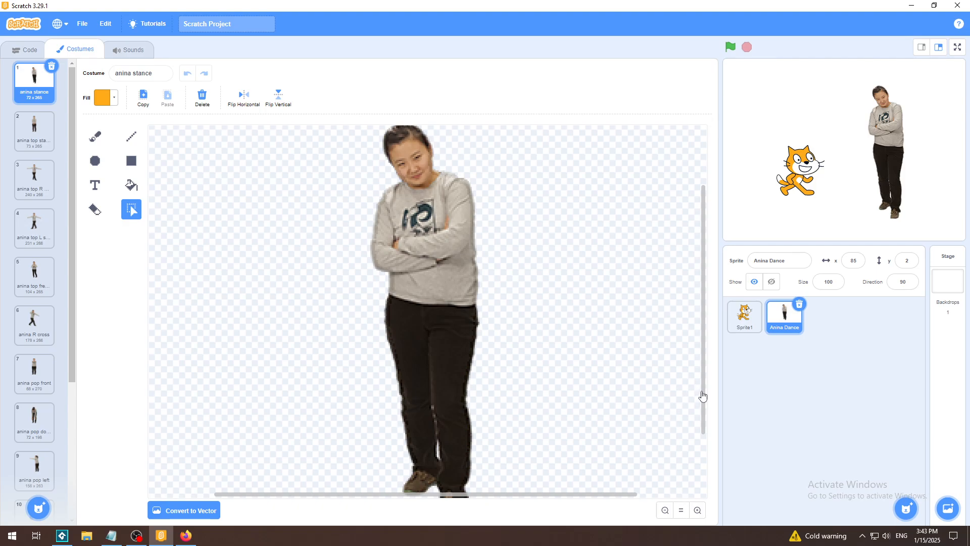
{"action": "scroll", "coordinate": [704, 397], "scroll_direction": "up", "scroll_amount": 2}
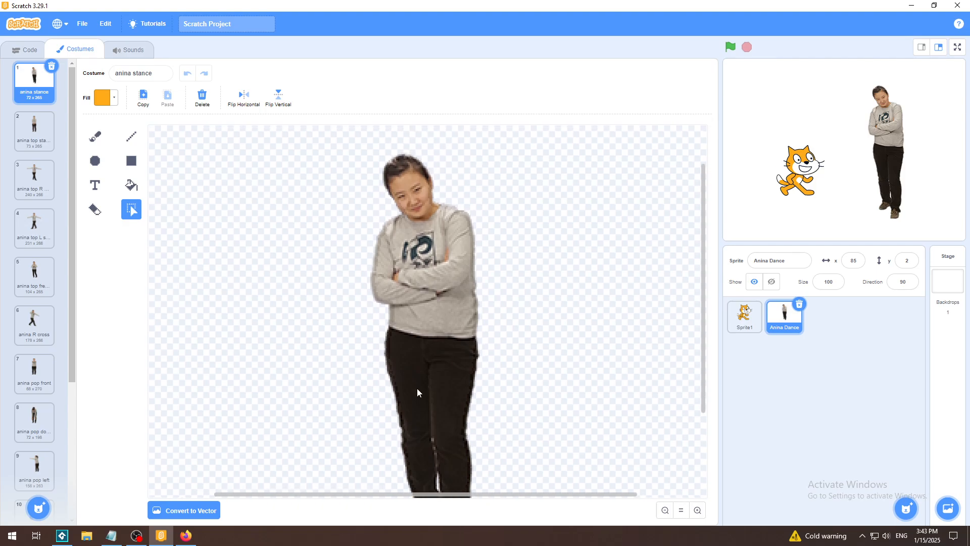
Step: Compare the Brush, Line and Circle tools of the bitmap Anina Dance costume with the paint tools of Sprite1
{"action": "left_click", "coordinate": [95, 136]}
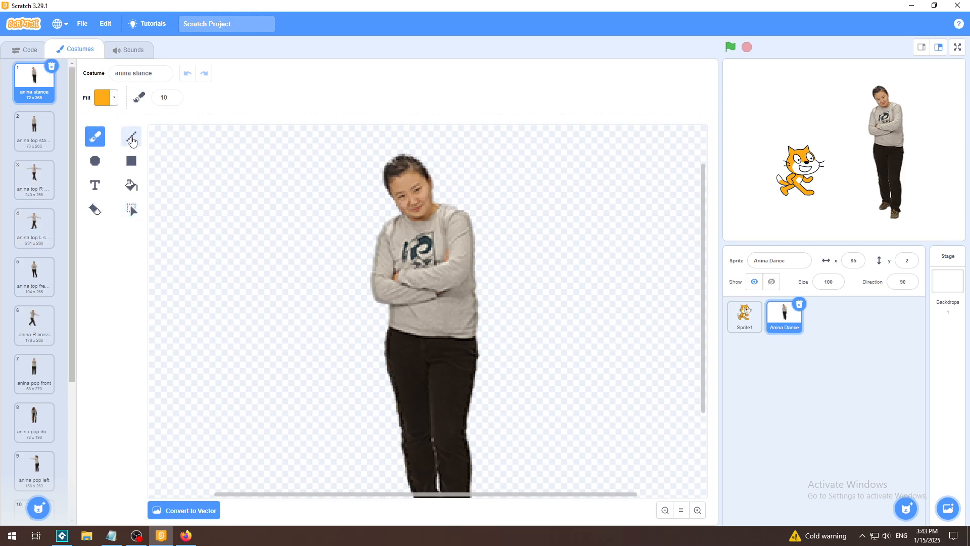
{"action": "left_click", "coordinate": [131, 136]}
{"action": "left_click", "coordinate": [95, 161]}
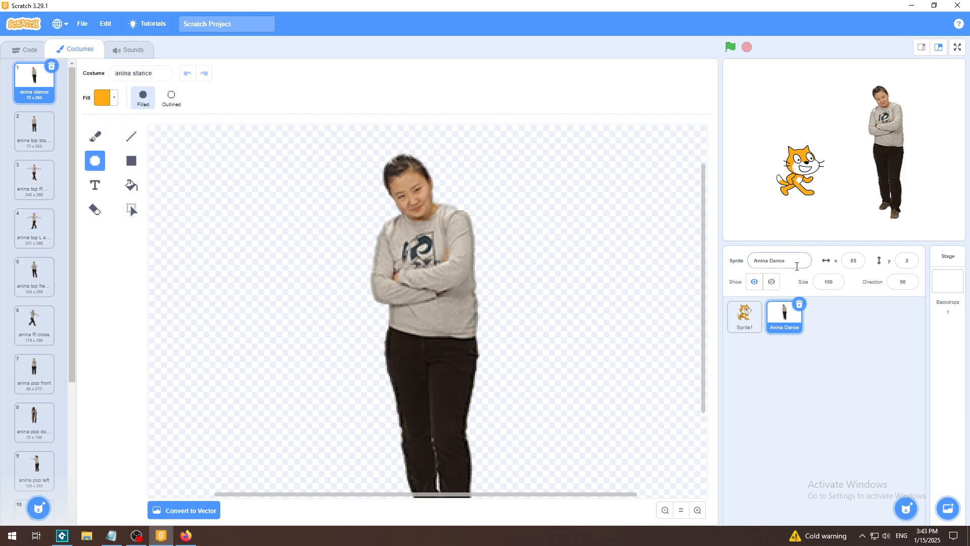
{"action": "left_click", "coordinate": [750, 327]}
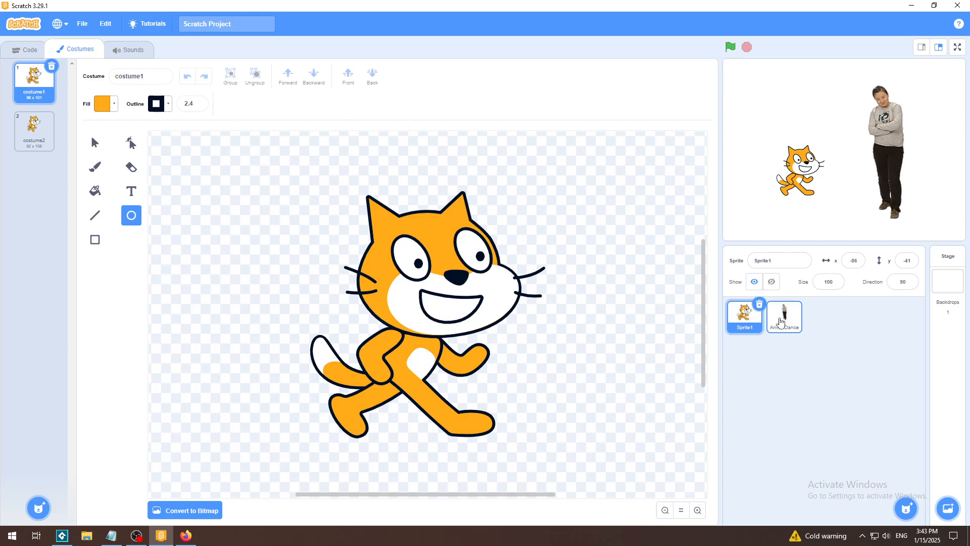
{"action": "left_click", "coordinate": [780, 322]}
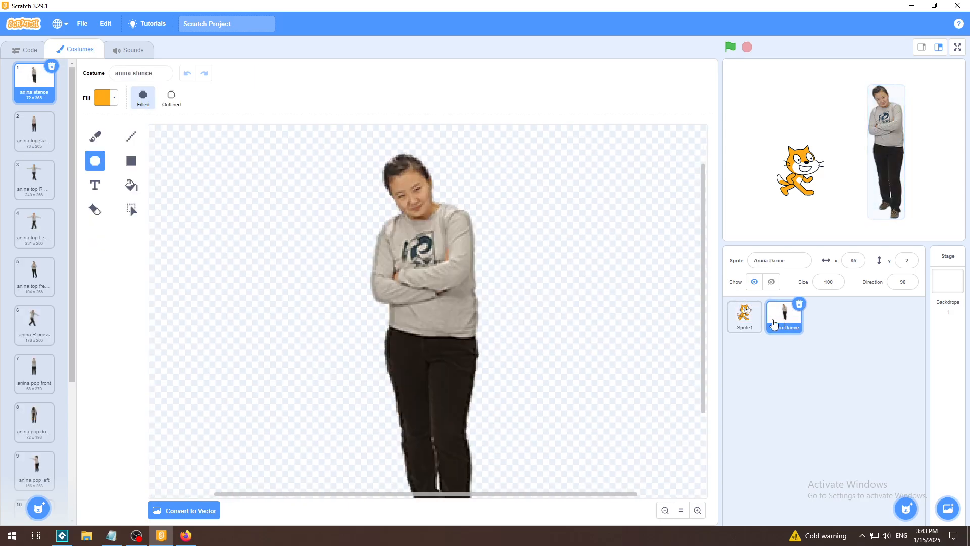
{"action": "left_click", "coordinate": [94, 137]}
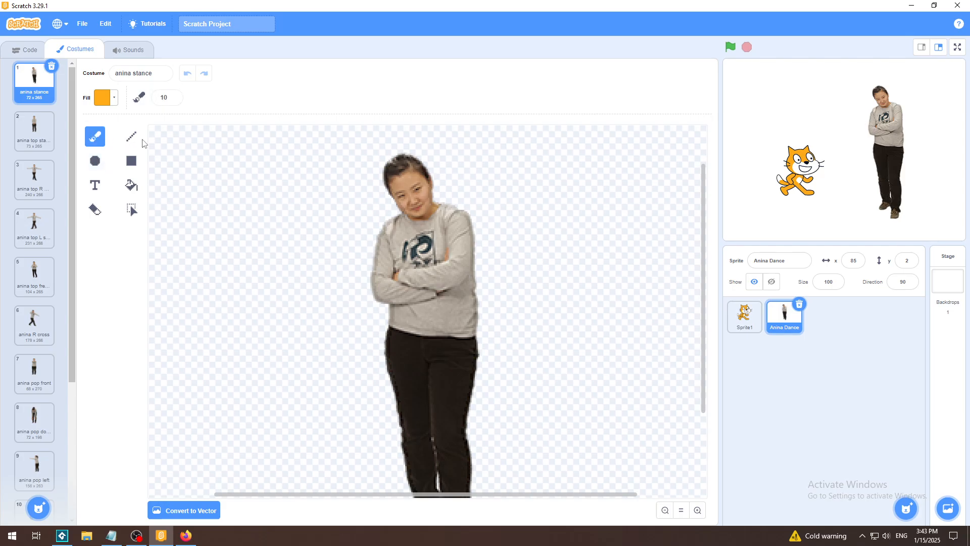
{"action": "left_click", "coordinate": [132, 136]}
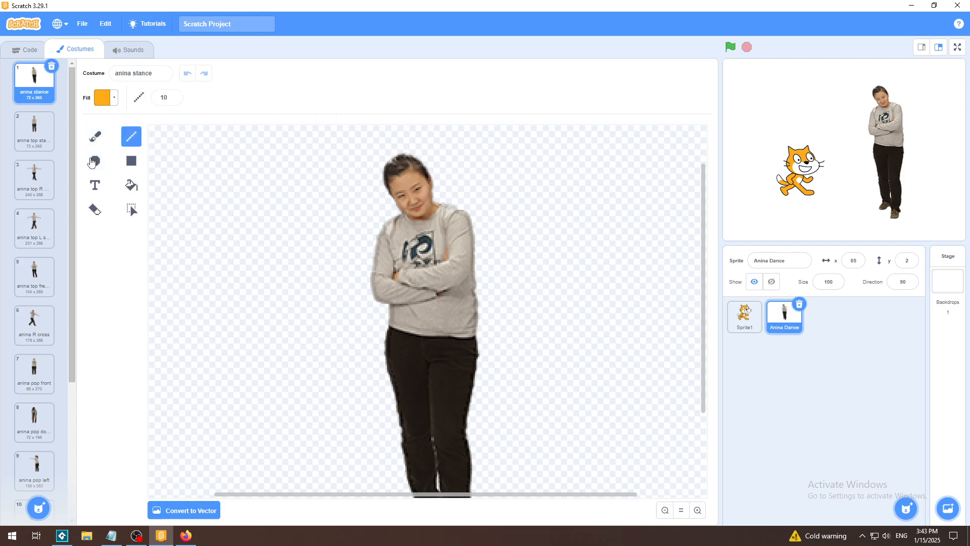
Step: Select the head, arm, body and tail of the cat in costume1 one after another, and clear the selection
{"action": "left_click", "coordinate": [741, 326]}
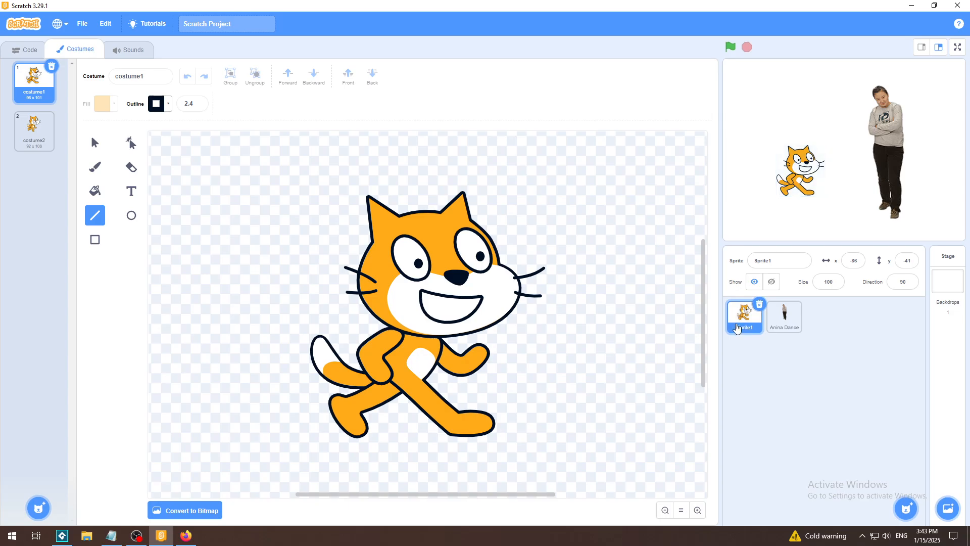
{"action": "left_click", "coordinate": [92, 147]}
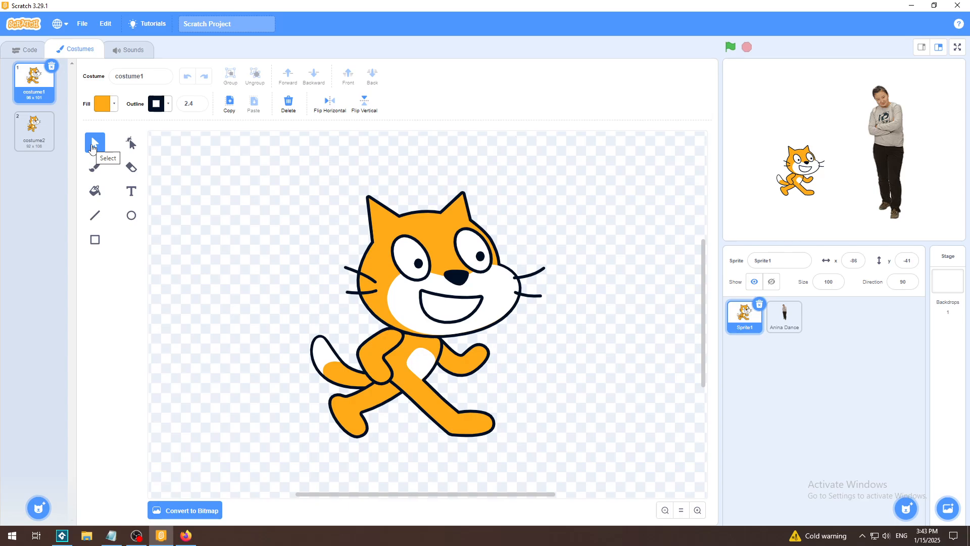
{"action": "left_click", "coordinate": [415, 261]}
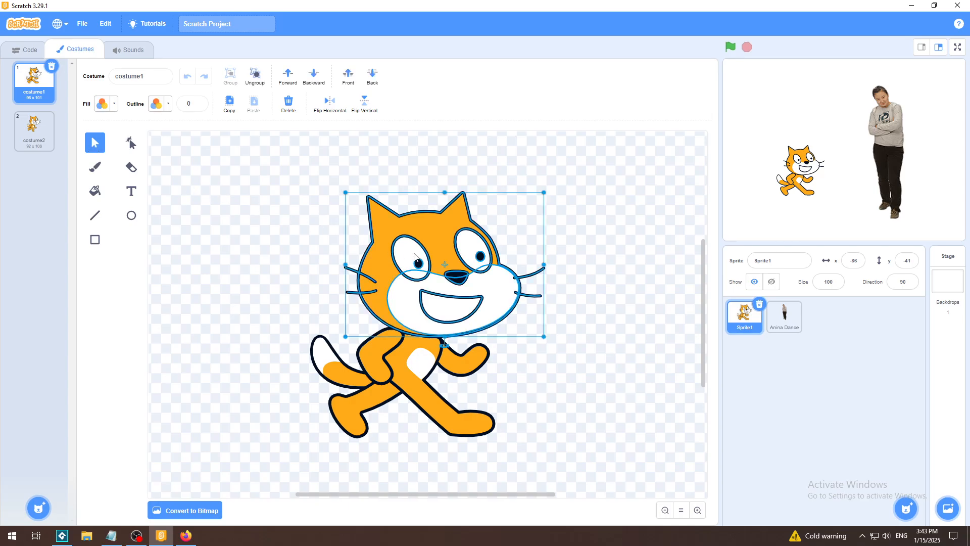
{"action": "left_click", "coordinate": [380, 366]}
{"action": "left_click", "coordinate": [434, 356]}
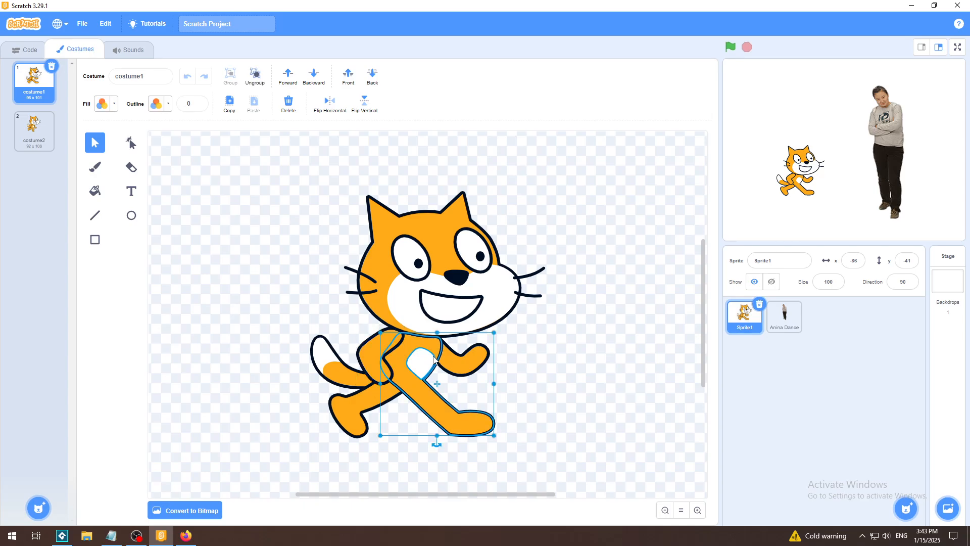
{"action": "left_click", "coordinate": [326, 365]}
{"action": "left_click", "coordinate": [278, 266]}
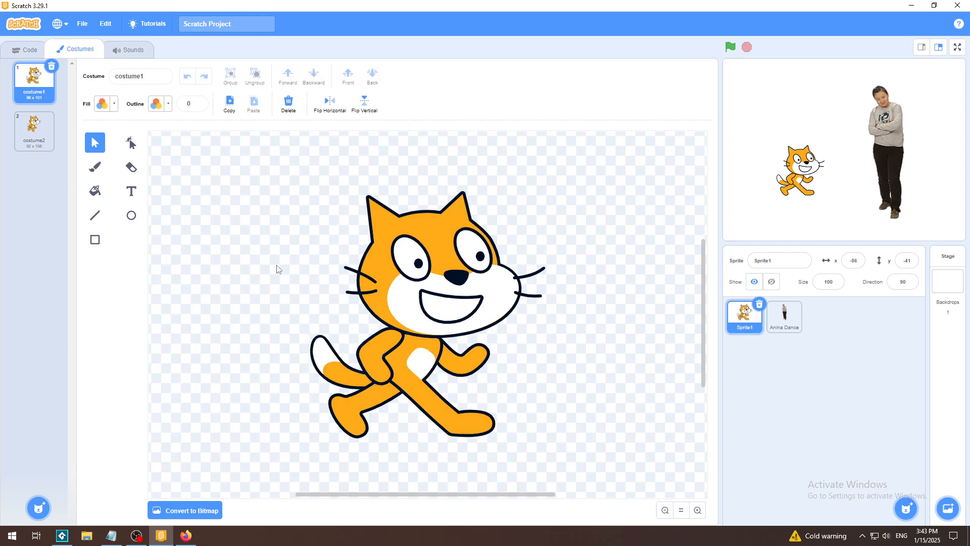
Step: Select a rectangular band across the face in the anina stance costume, move it beside the head, and undo the move
{"action": "left_click", "coordinate": [777, 323]}
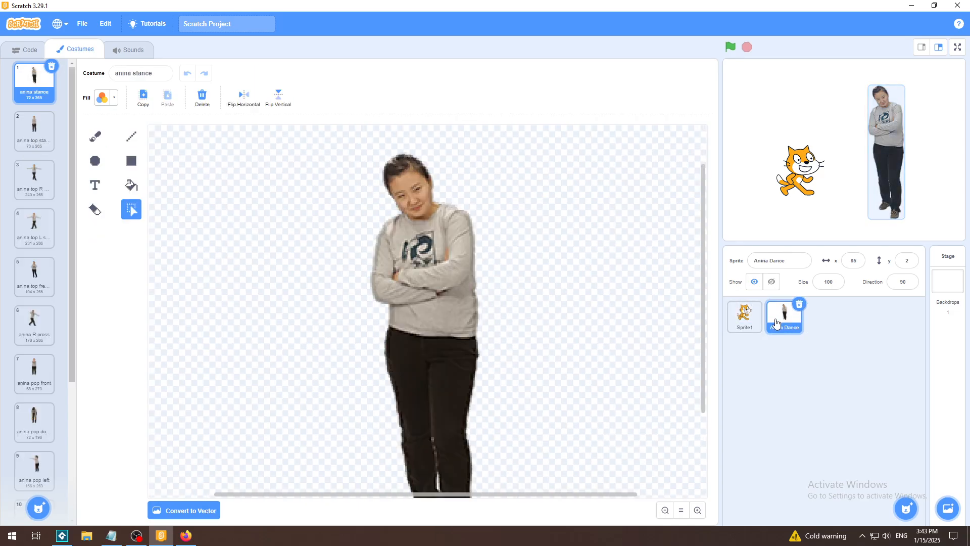
{"action": "left_click", "coordinate": [96, 210]}
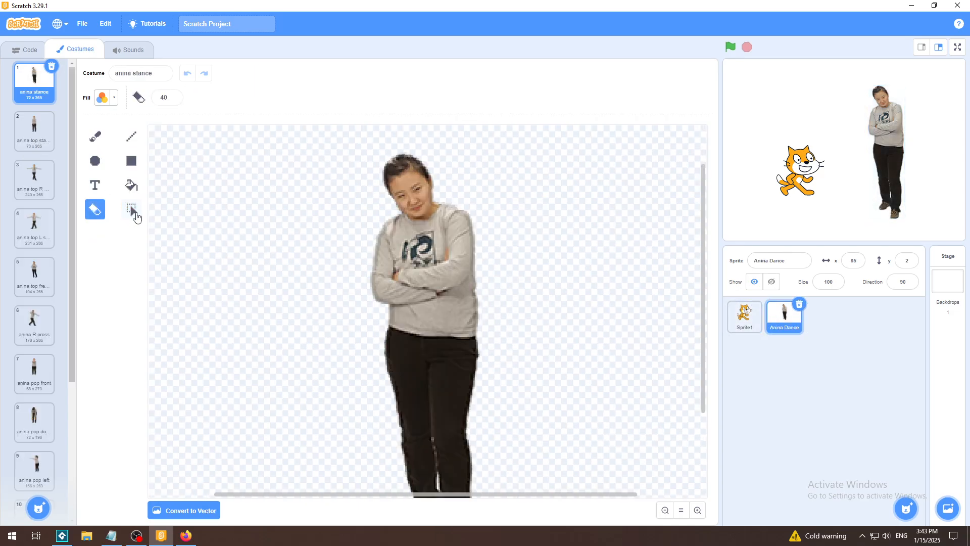
{"action": "left_click", "coordinate": [132, 211]}
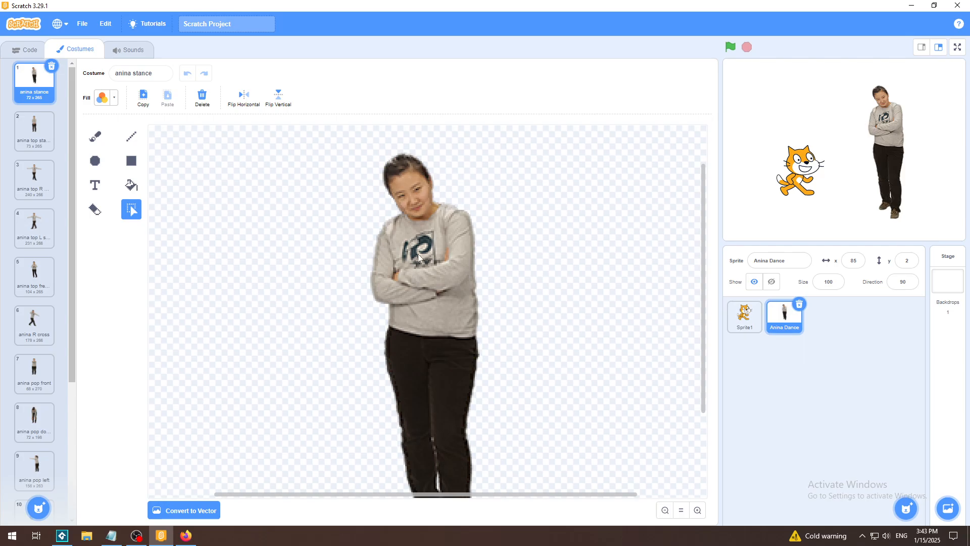
{"action": "left_click", "coordinate": [698, 510]}
{"action": "left_click", "coordinate": [698, 510]}
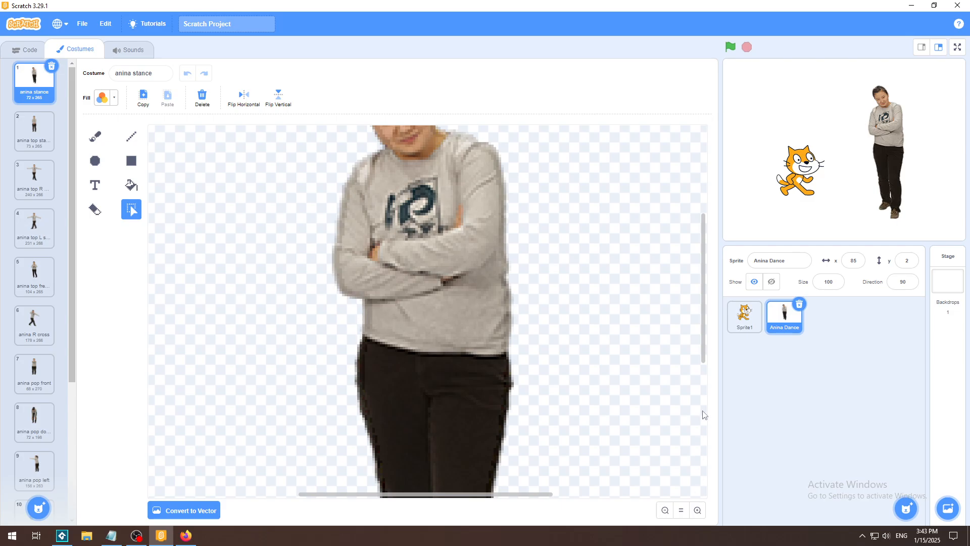
{"action": "scroll", "coordinate": [705, 356], "scroll_direction": "up", "scroll_amount": 5}
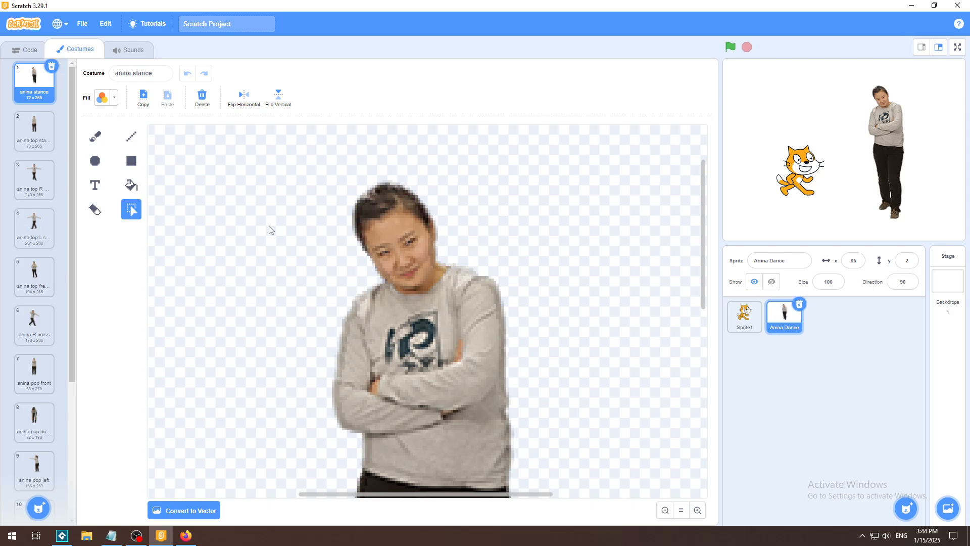
{"action": "left_click_drag", "start_coordinate": [268, 225], "coordinate": [584, 259]}
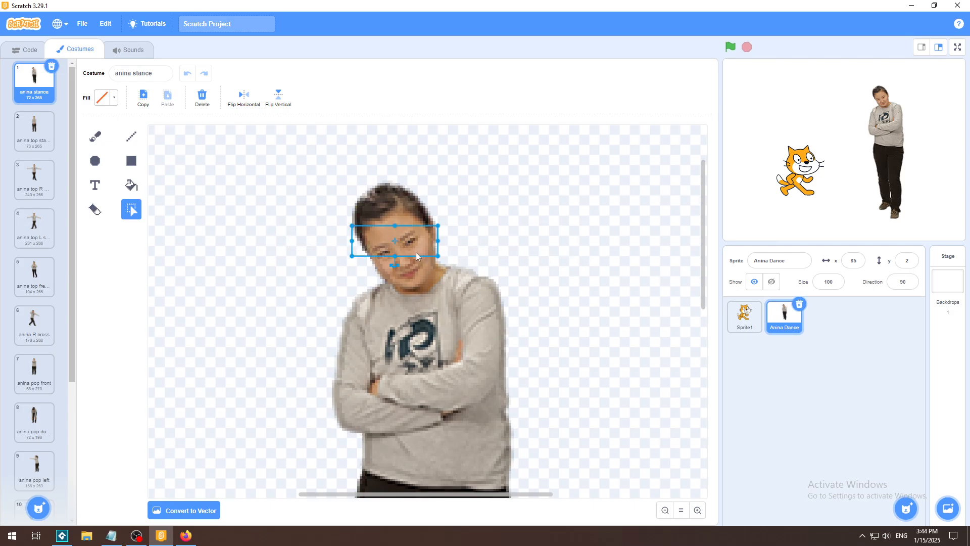
{"action": "left_click_drag", "start_coordinate": [428, 236], "coordinate": [618, 210]}
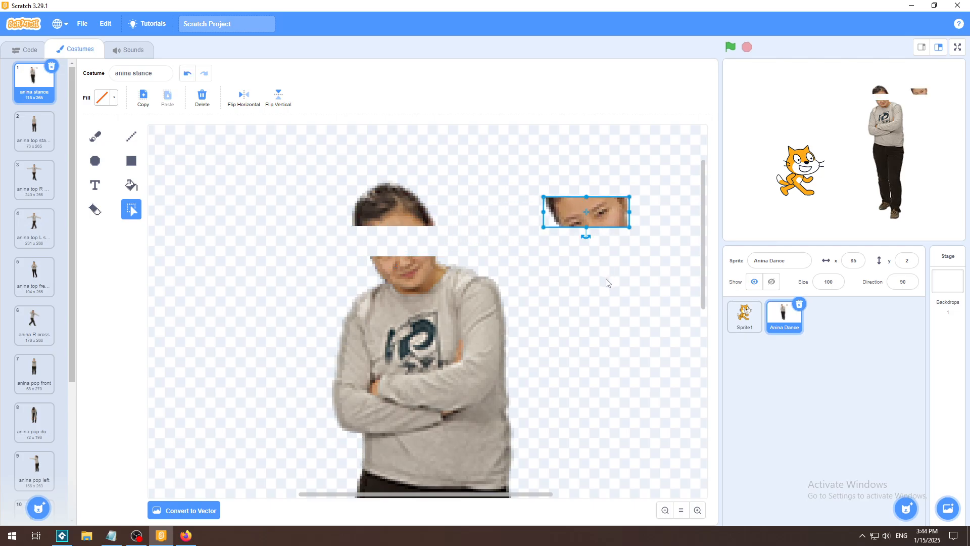
{"action": "left_click", "coordinate": [186, 76]}
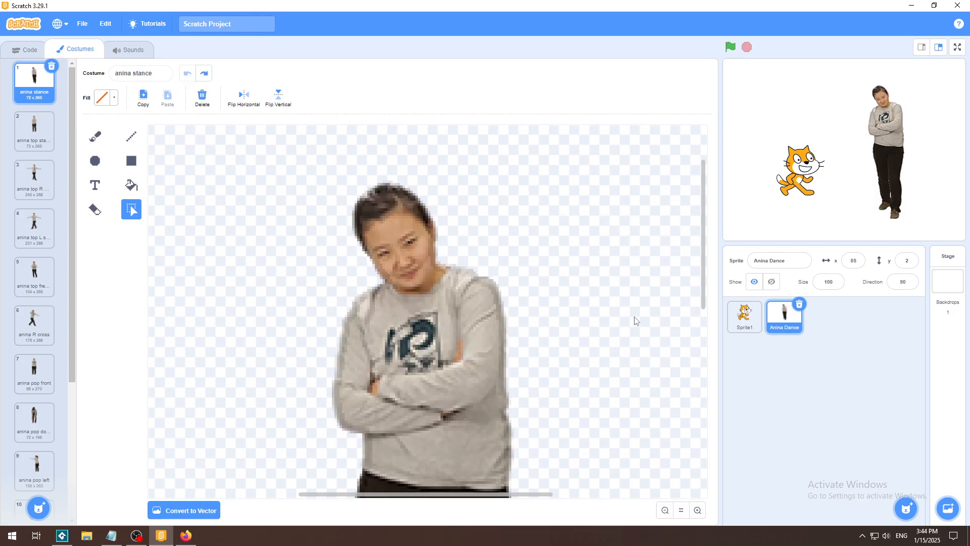
Step: Move a rectangular strip of the lower sweater out of the anina stance figure, and undo the move
{"action": "scroll", "coordinate": [705, 290], "scroll_direction": "down", "scroll_amount": 3}
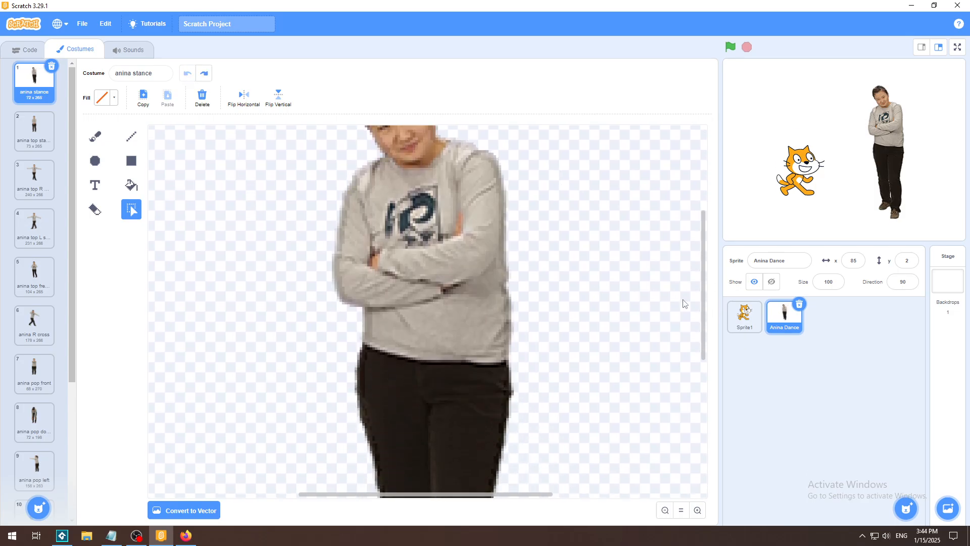
{"action": "left_click_drag", "start_coordinate": [563, 320], "coordinate": [259, 350]}
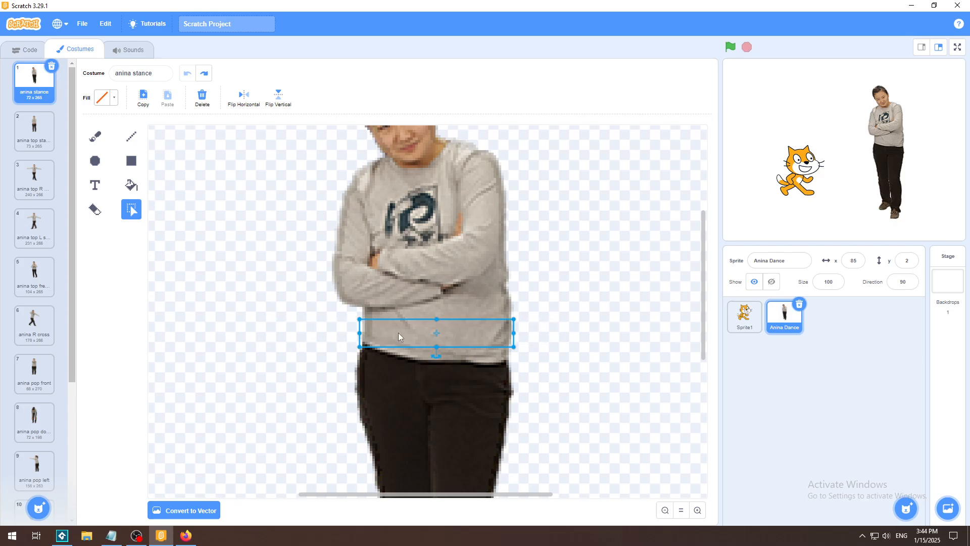
{"action": "left_click_drag", "start_coordinate": [398, 332], "coordinate": [181, 314]}
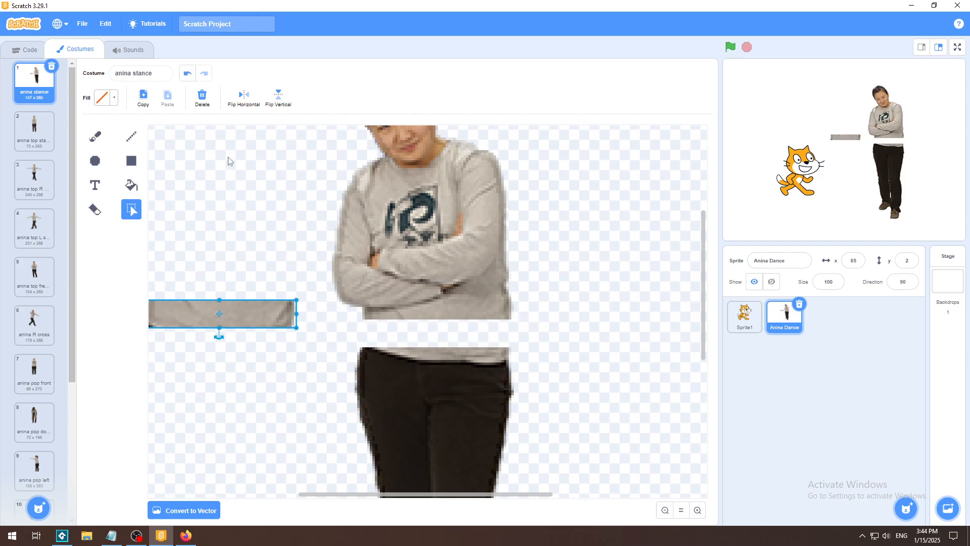
{"action": "left_click", "coordinate": [184, 77]}
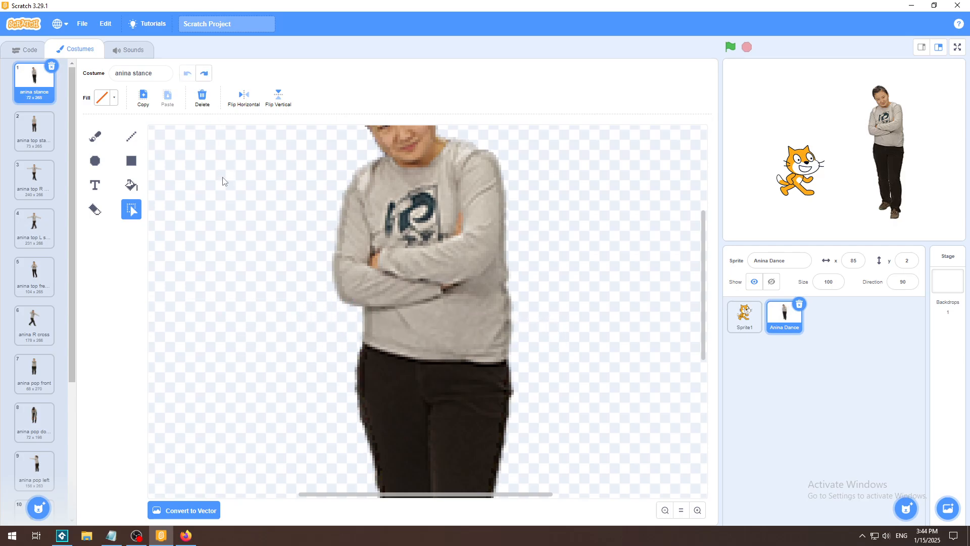
Step: Pull the cat's head, arm and body apart as separate objects in Sprite1's costume1, and undo all the moves
{"action": "left_click", "coordinate": [749, 324]}
{"action": "left_click", "coordinate": [412, 298]}
{"action": "left_click_drag", "start_coordinate": [412, 298], "coordinate": [513, 272]}
{"action": "left_click_drag", "start_coordinate": [376, 346], "coordinate": [234, 280]}
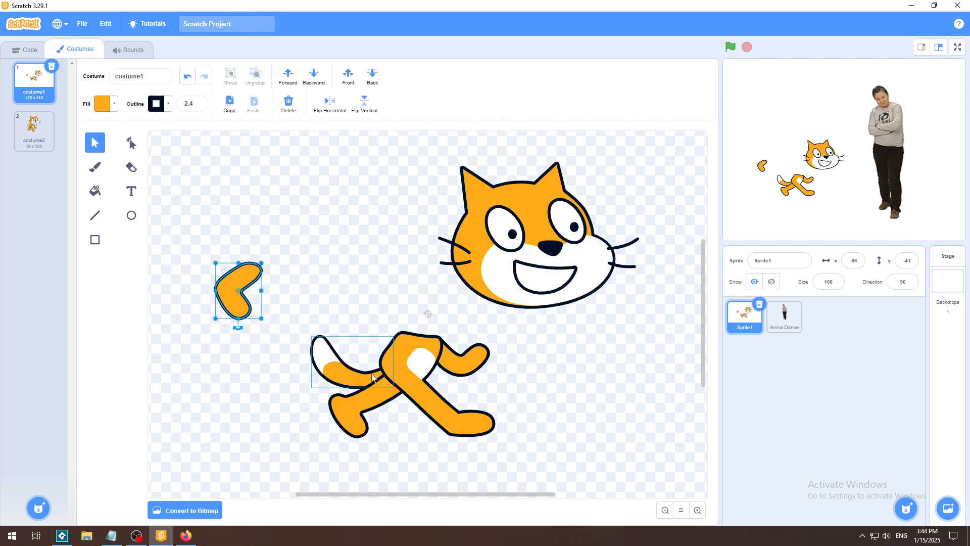
{"action": "left_click_drag", "start_coordinate": [382, 348], "coordinate": [511, 403]}
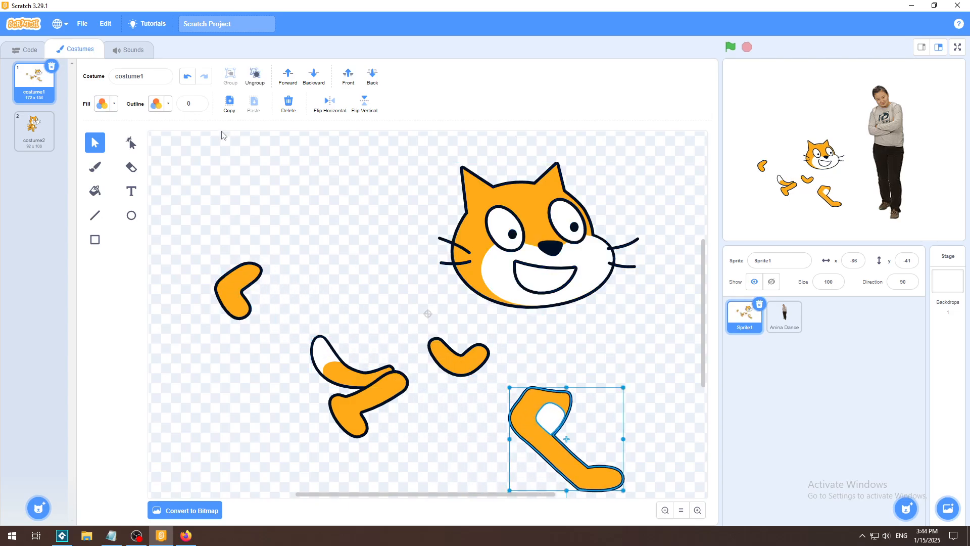
{"action": "left_click", "coordinate": [187, 78]}
{"action": "left_click", "coordinate": [187, 80]}
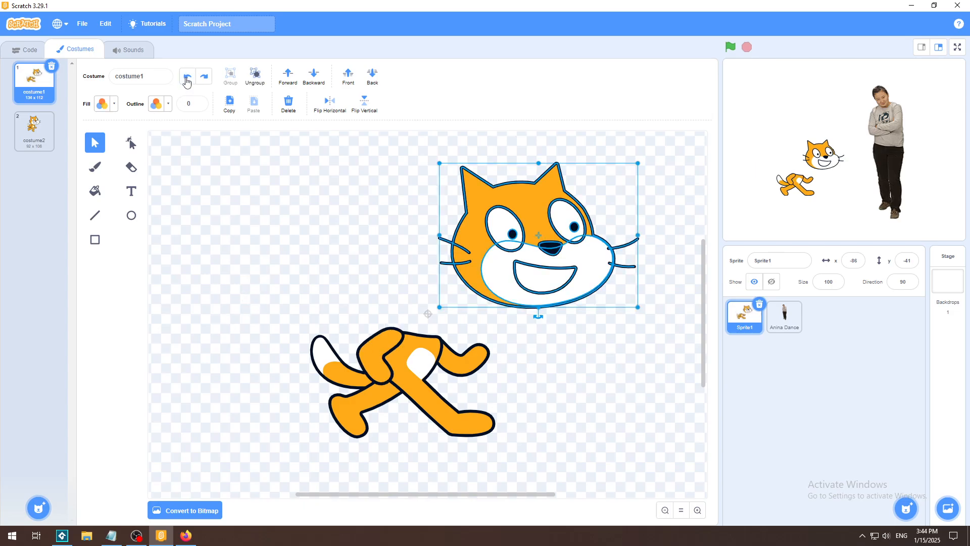
{"action": "left_click", "coordinate": [187, 77]}
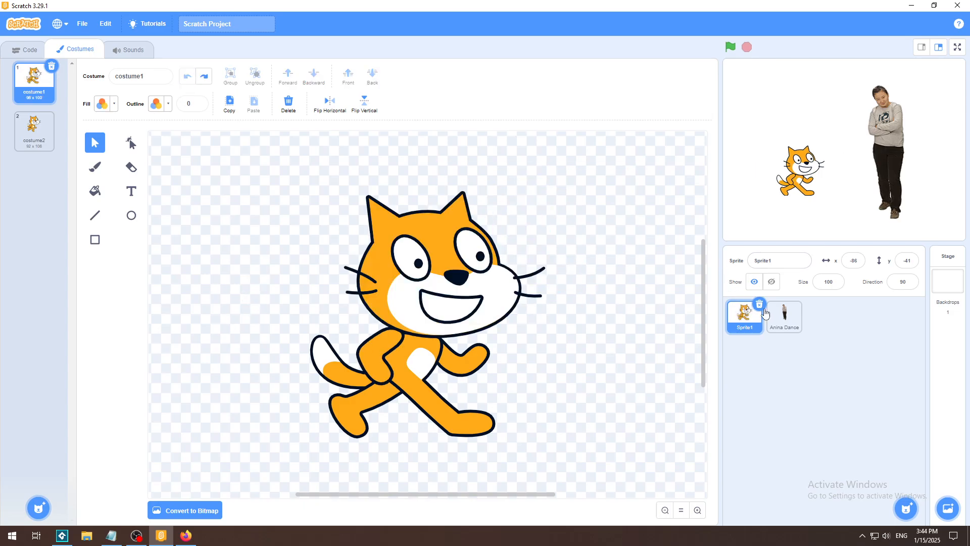
Step: Move a rectangular band of the chest and arms out of Anina Dance's anina stance figure, and undo the move
{"action": "left_click", "coordinate": [785, 315]}
{"action": "left_click_drag", "start_coordinate": [277, 185], "coordinate": [627, 268]}
{"action": "left_click_drag", "start_coordinate": [437, 219], "coordinate": [627, 302]}
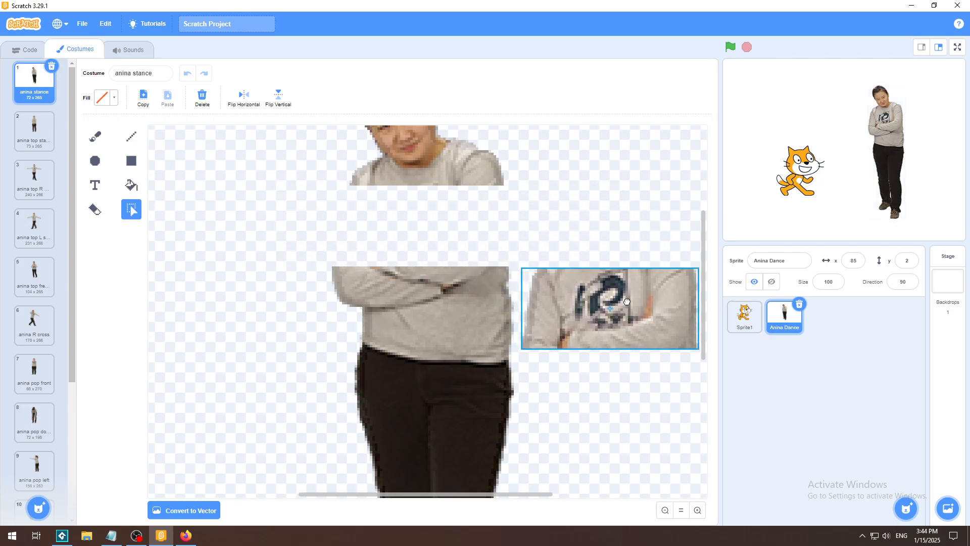
{"action": "left_click", "coordinate": [186, 75]}
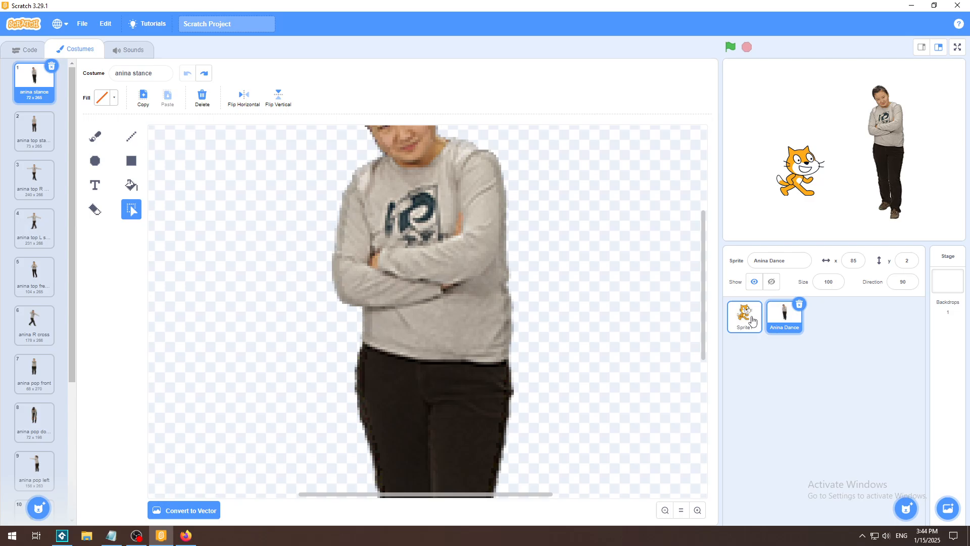
Step: Erase a slanted stroke across the sweater in the anina stance costume with eraser size 40, and undo the erasure
{"action": "left_click", "coordinate": [95, 210]}
{"action": "left_click_drag", "start_coordinate": [299, 298], "coordinate": [526, 241]}
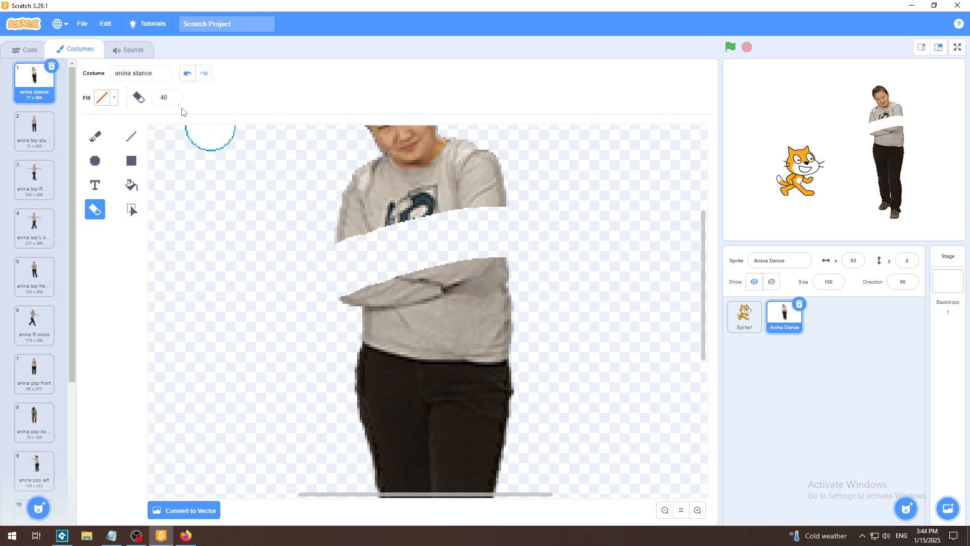
{"action": "left_click", "coordinate": [187, 73]}
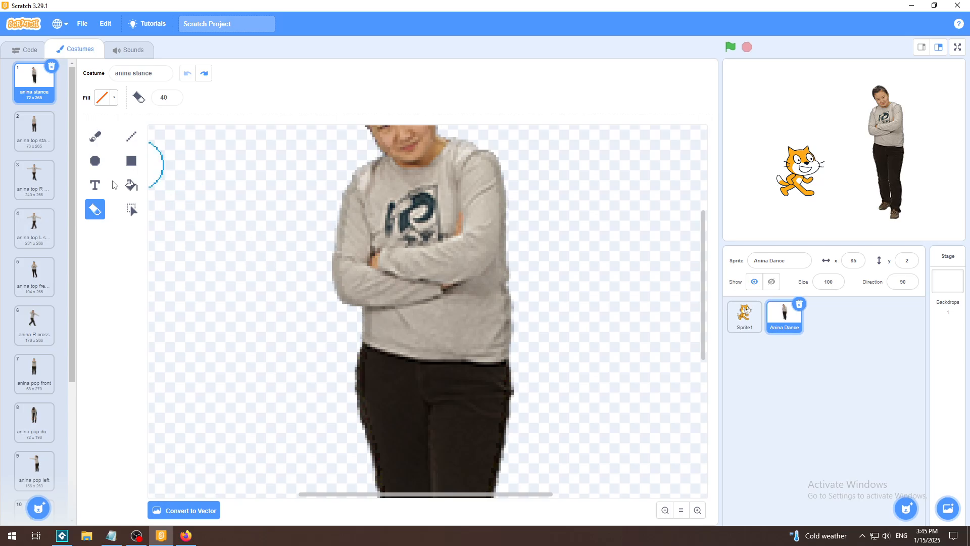
Step: Reshape the cat's head in Sprite1's costume1 by pulling the outline points at its crown, back, cheek and chin outward
{"action": "left_click", "coordinate": [753, 322]}
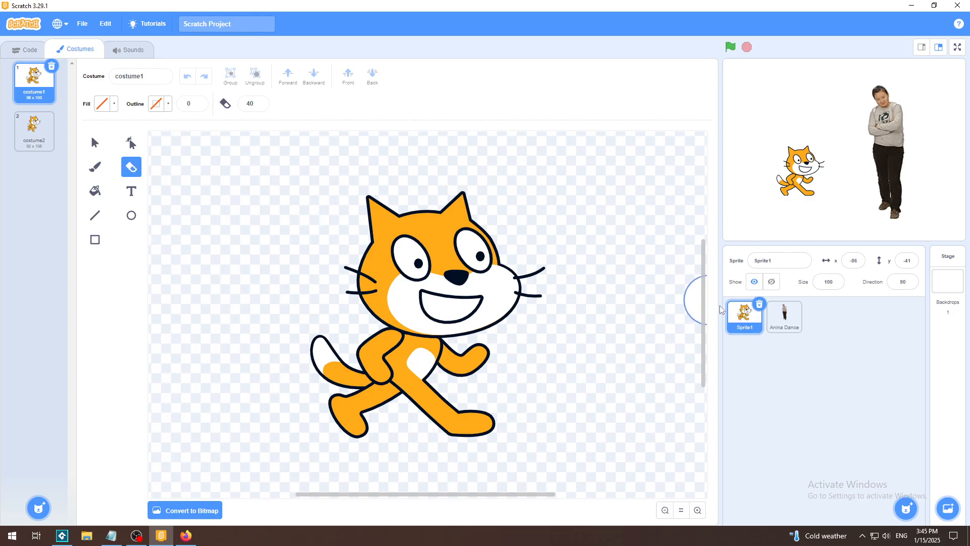
{"action": "left_click", "coordinate": [778, 326]}
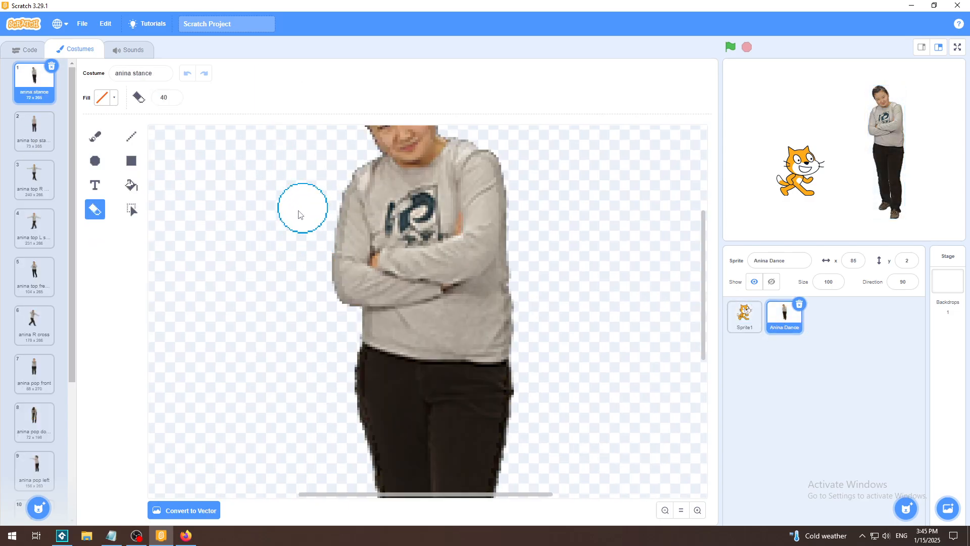
{"action": "left_click", "coordinate": [745, 316]}
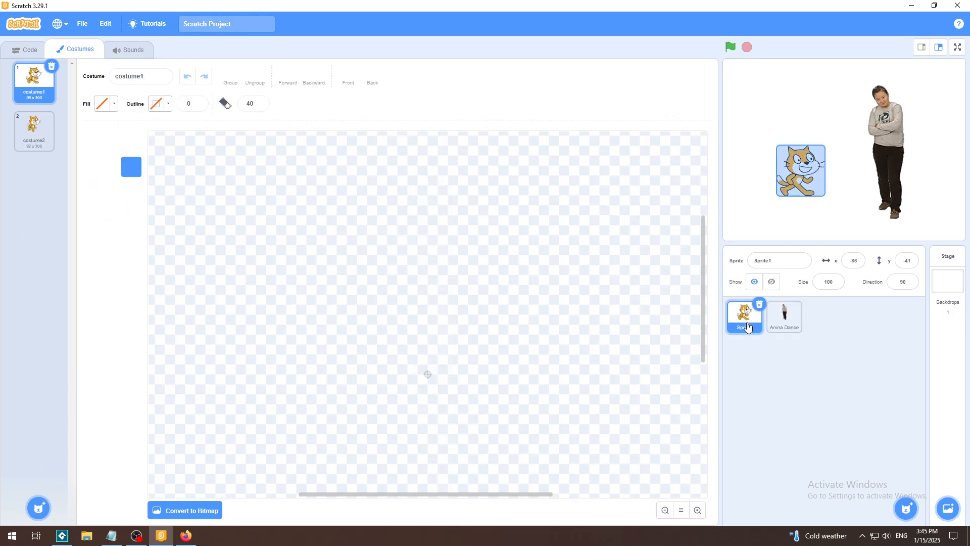
{"action": "left_click", "coordinate": [130, 145]}
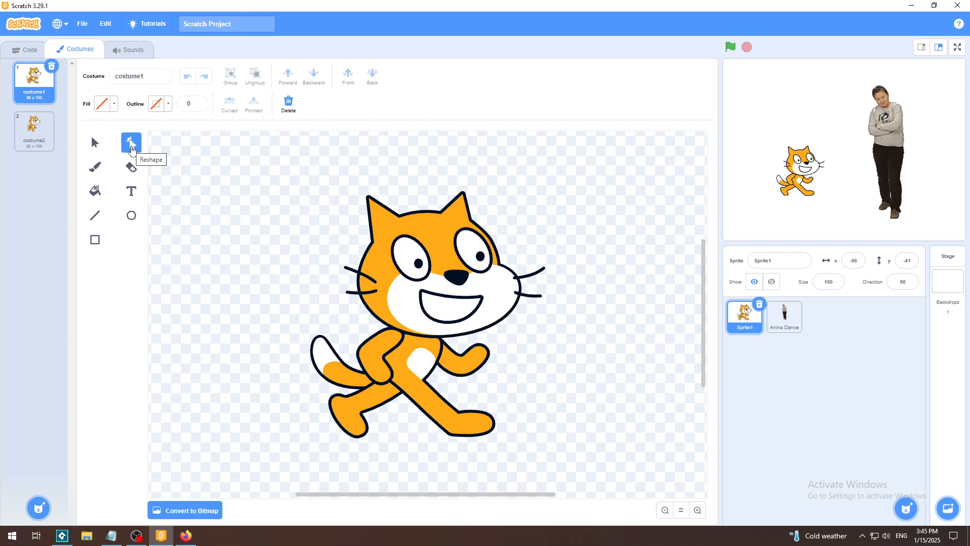
{"action": "left_click", "coordinate": [423, 214]}
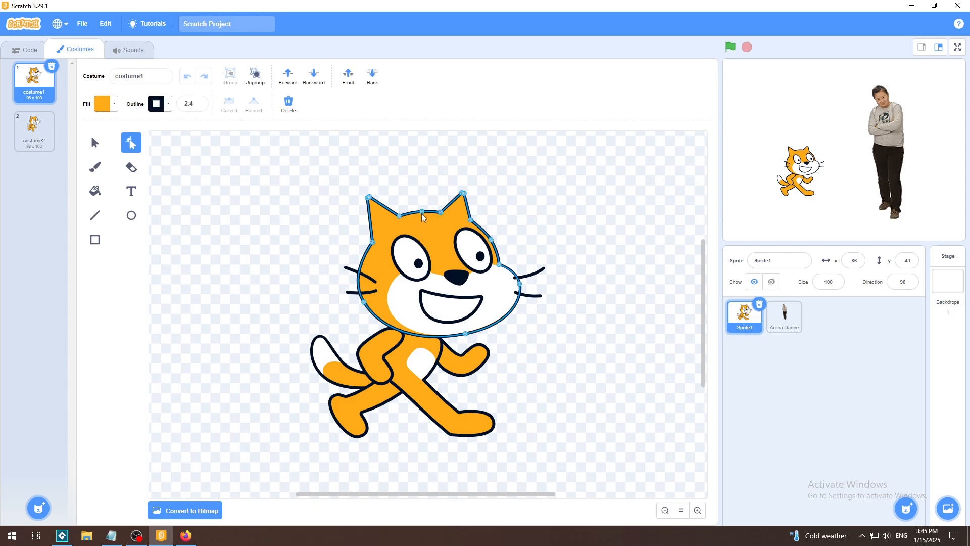
{"action": "left_click_drag", "start_coordinate": [422, 211], "coordinate": [417, 162]}
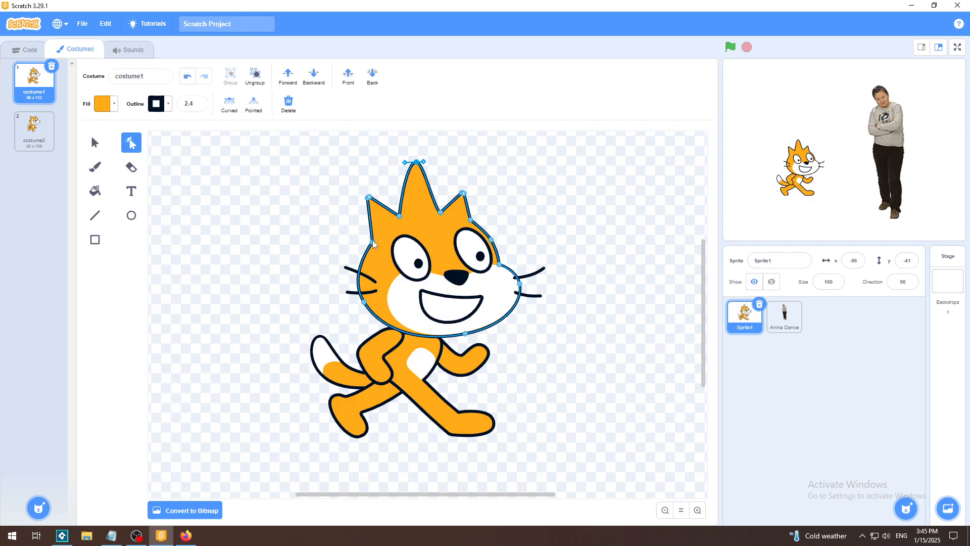
{"action": "left_click_drag", "start_coordinate": [373, 242], "coordinate": [298, 227]}
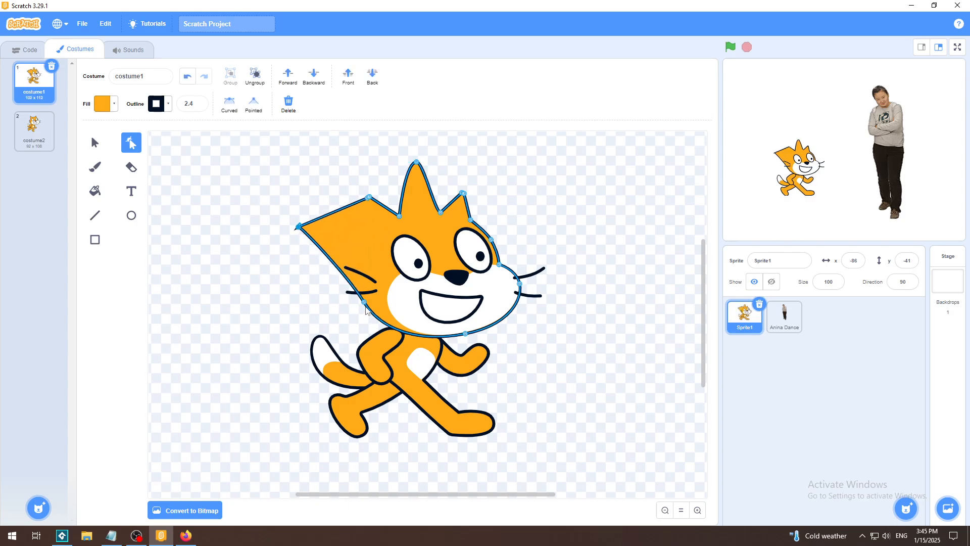
{"action": "left_click_drag", "start_coordinate": [364, 302], "coordinate": [265, 344]}
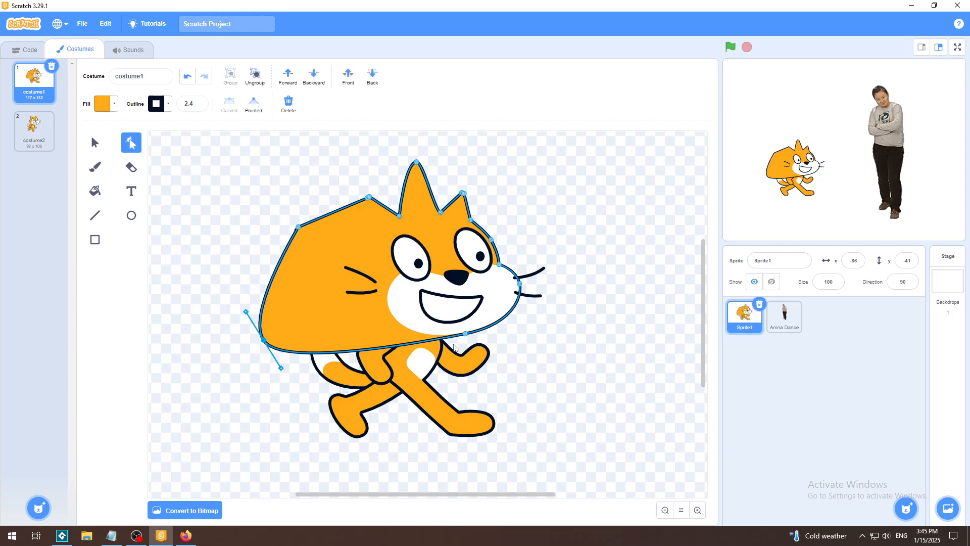
{"action": "left_click_drag", "start_coordinate": [465, 334], "coordinate": [523, 384]}
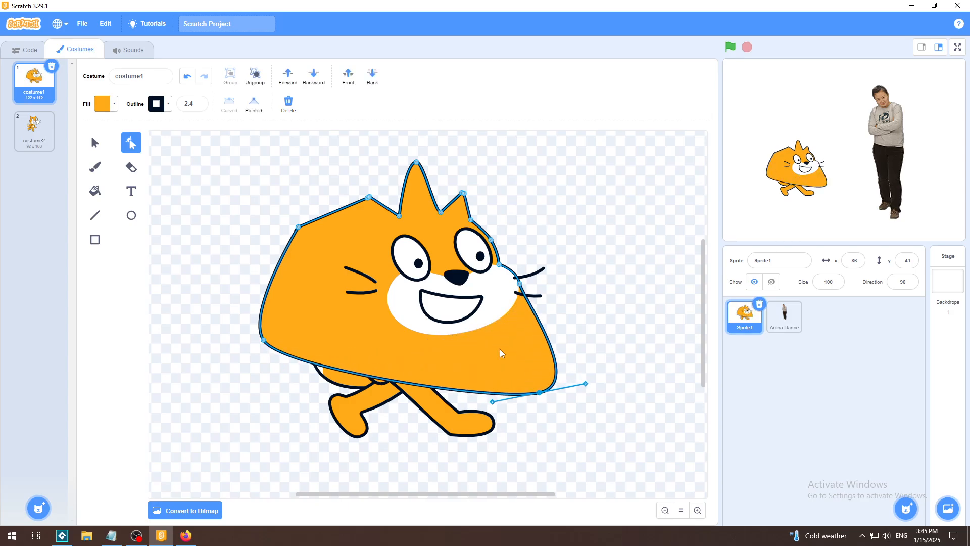
Step: Undo all the point moves on the cat's head outline
{"action": "left_click", "coordinate": [188, 80]}
{"action": "left_click", "coordinate": [188, 80]}
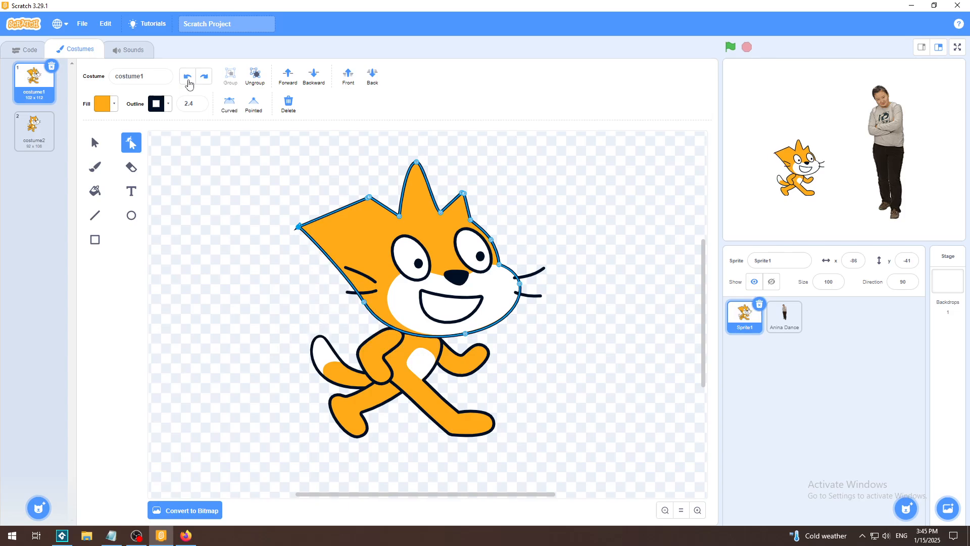
{"action": "left_click", "coordinate": [188, 80]}
{"action": "left_click", "coordinate": [188, 80]}
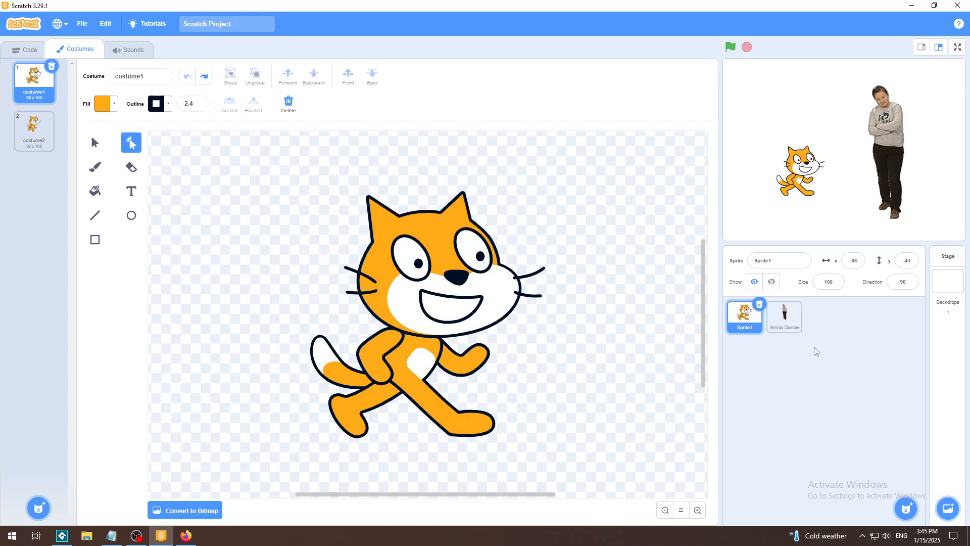
Step: Compare the Anina Dance and Sprite1 costumes and their conversion options, selecting all the cat's parts and viewing the whole anina stance figure
{"action": "left_click", "coordinate": [791, 323]}
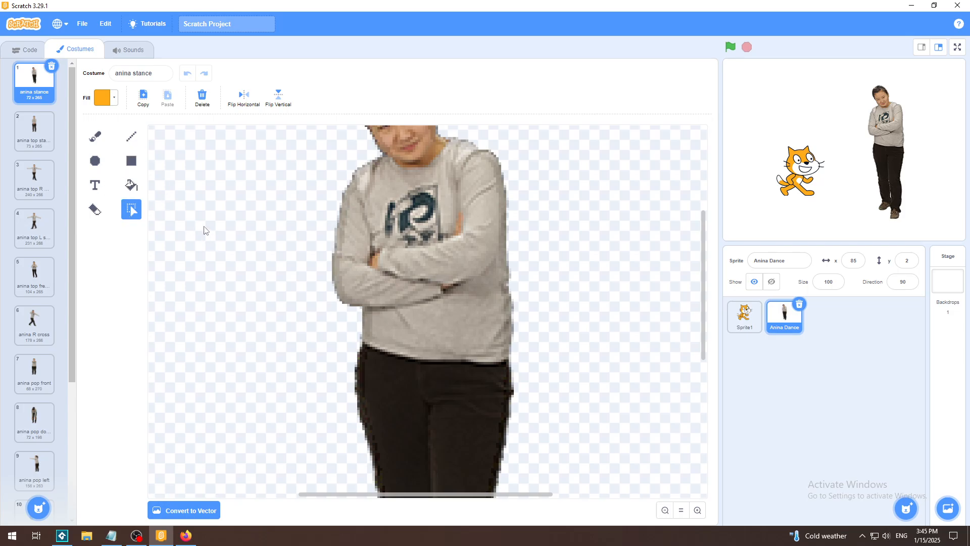
{"action": "left_click", "coordinate": [745, 321]}
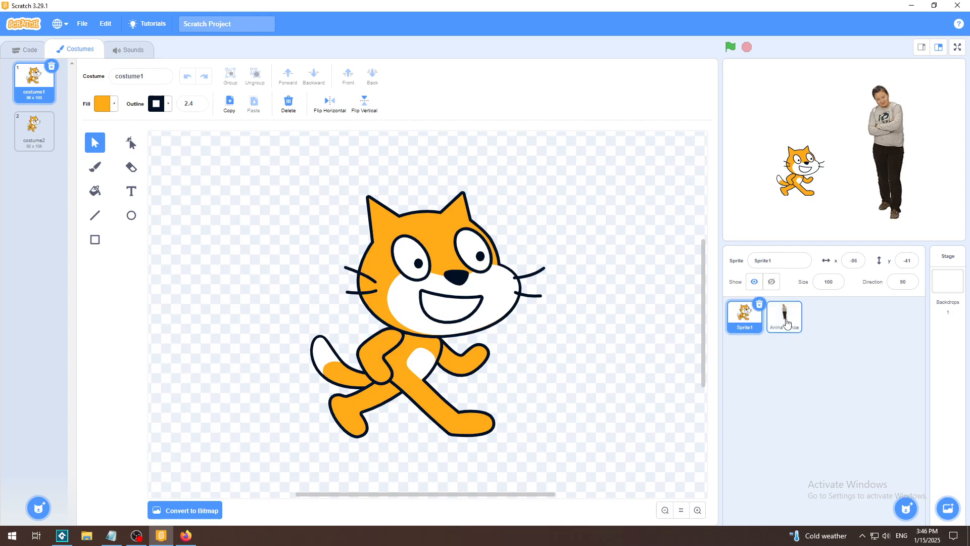
{"action": "left_click", "coordinate": [787, 321]}
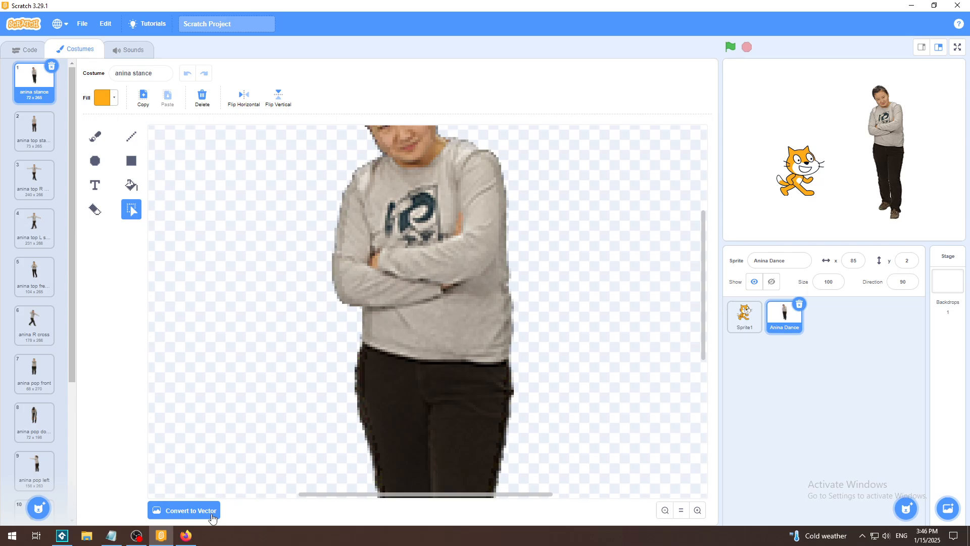
{"action": "left_click", "coordinate": [740, 323]}
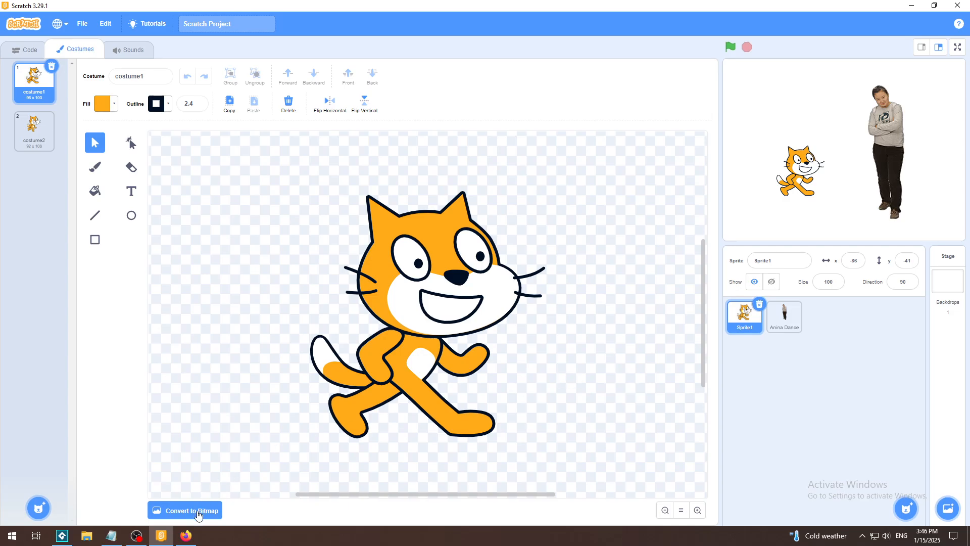
{"action": "left_click_drag", "start_coordinate": [289, 158], "coordinate": [623, 455]}
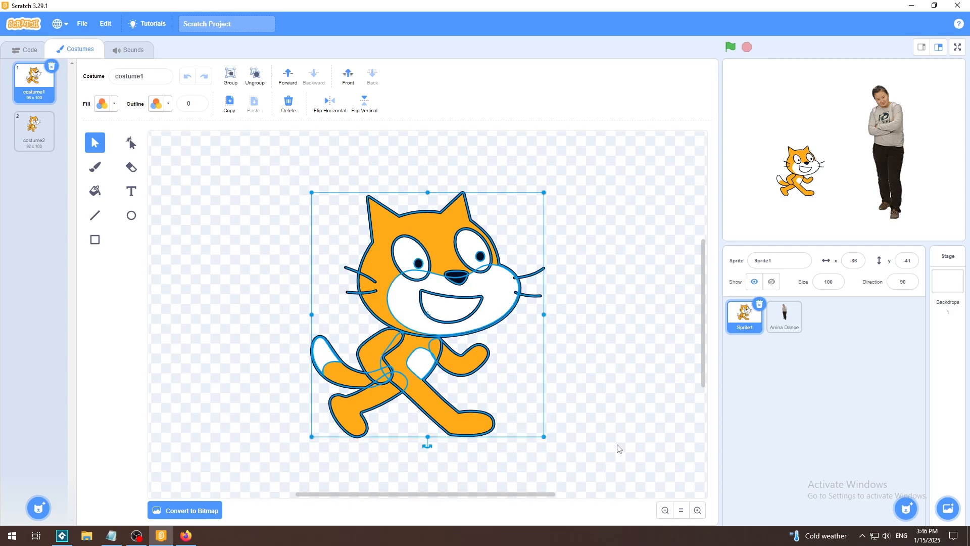
{"action": "left_click", "coordinate": [617, 352]}
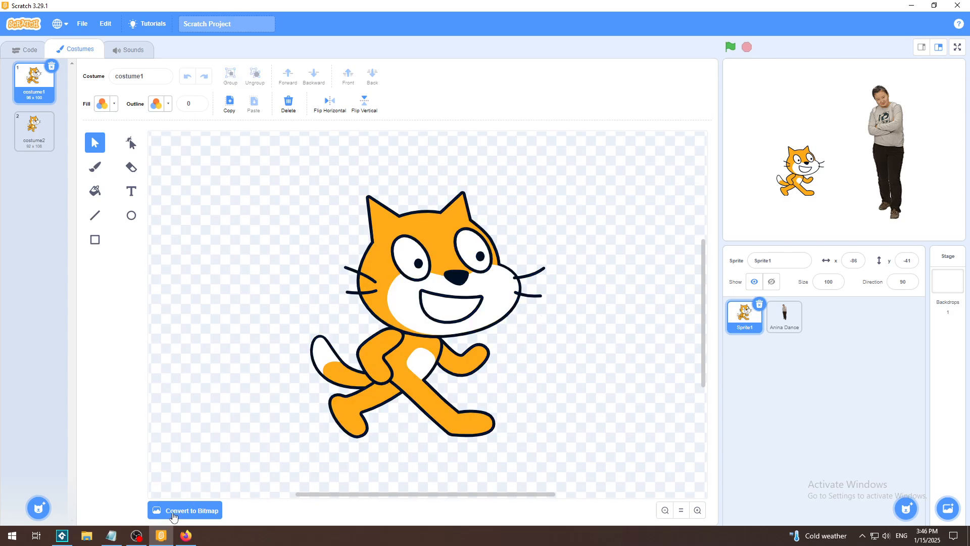
{"action": "left_click", "coordinate": [786, 322]}
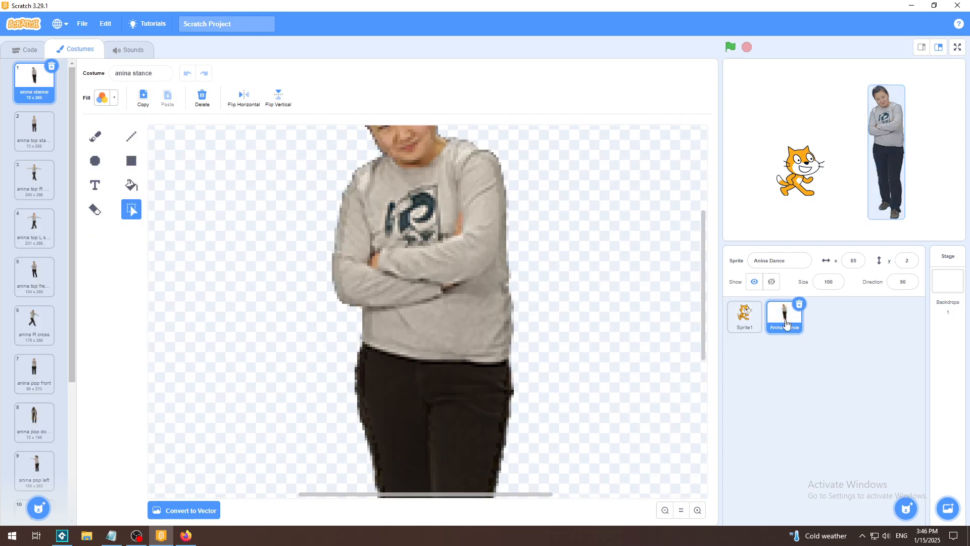
{"action": "left_click", "coordinate": [682, 510]}
{"action": "left_click", "coordinate": [695, 510]}
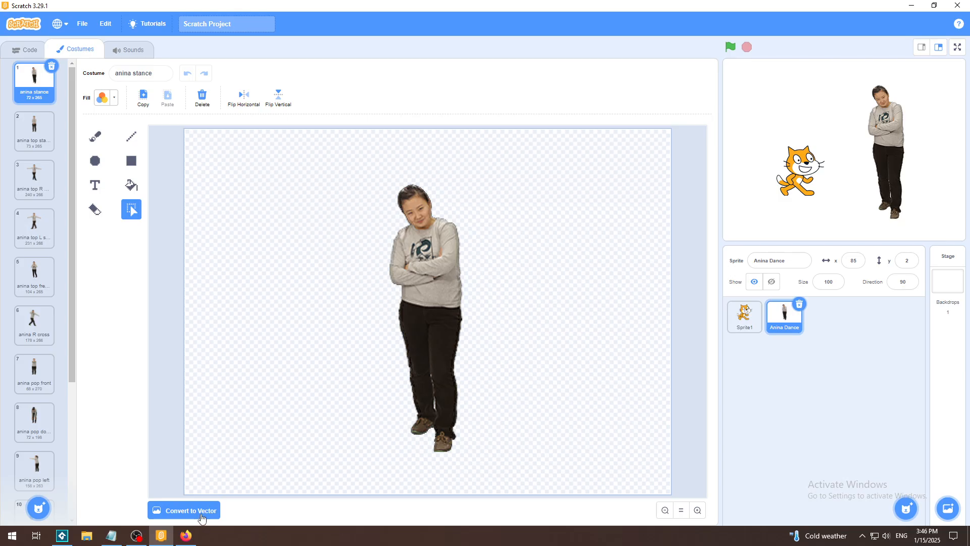
Step: Enlarge the view of Sprite1's costume1 and convert the cat to bitmap
{"action": "left_click", "coordinate": [750, 312]}
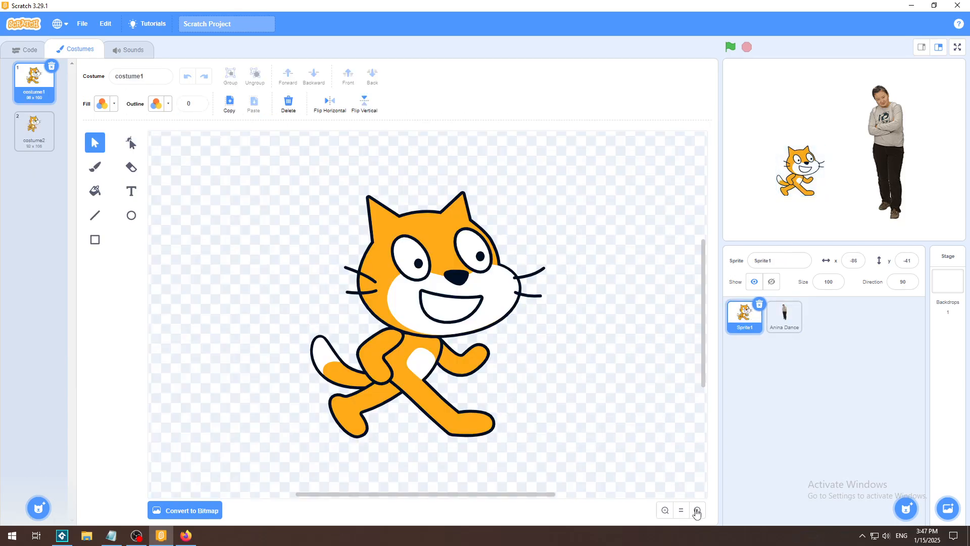
{"action": "left_click", "coordinate": [698, 511]}
{"action": "left_click", "coordinate": [698, 511]}
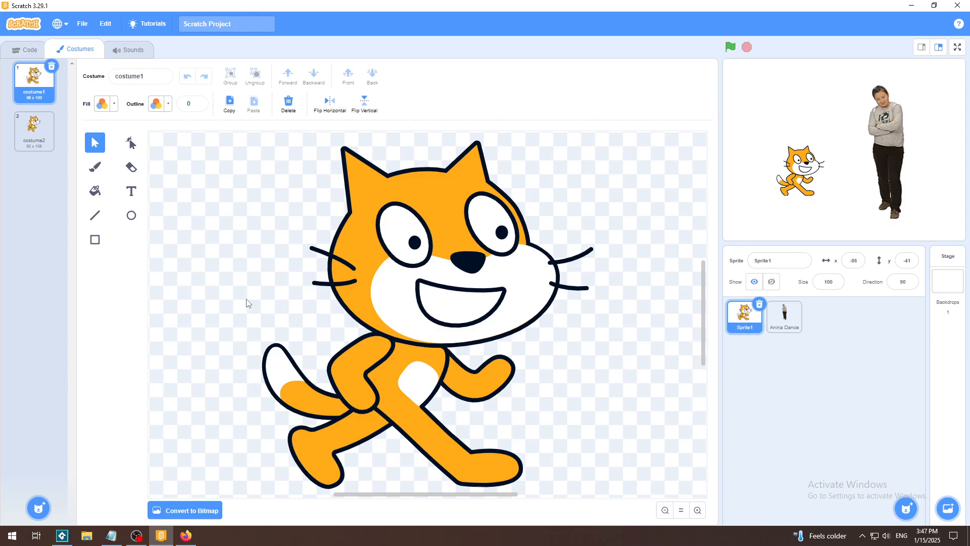
{"action": "left_click", "coordinate": [198, 512]}
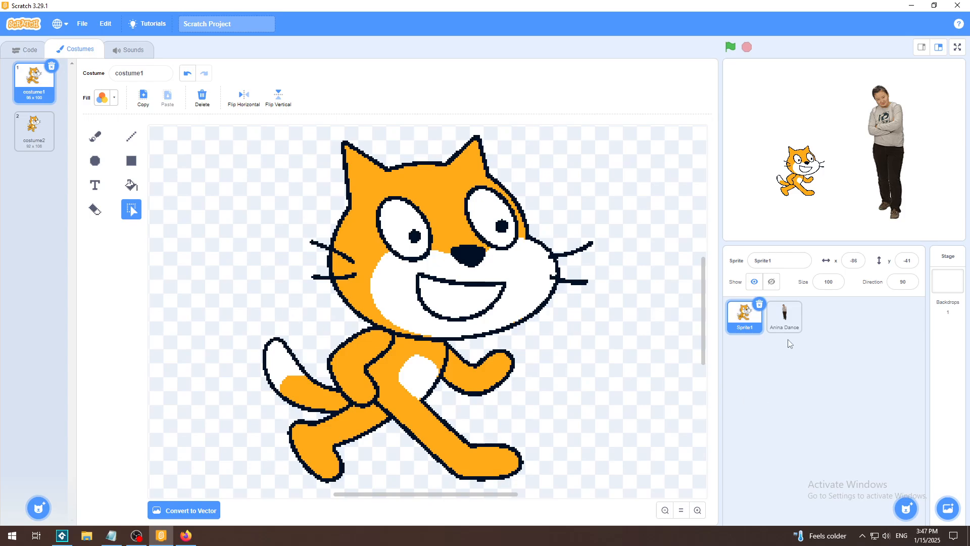
Step: Enlarge the upper body of Anina Dance's anina stance costume and convert the costume to vector
{"action": "left_click", "coordinate": [786, 318]}
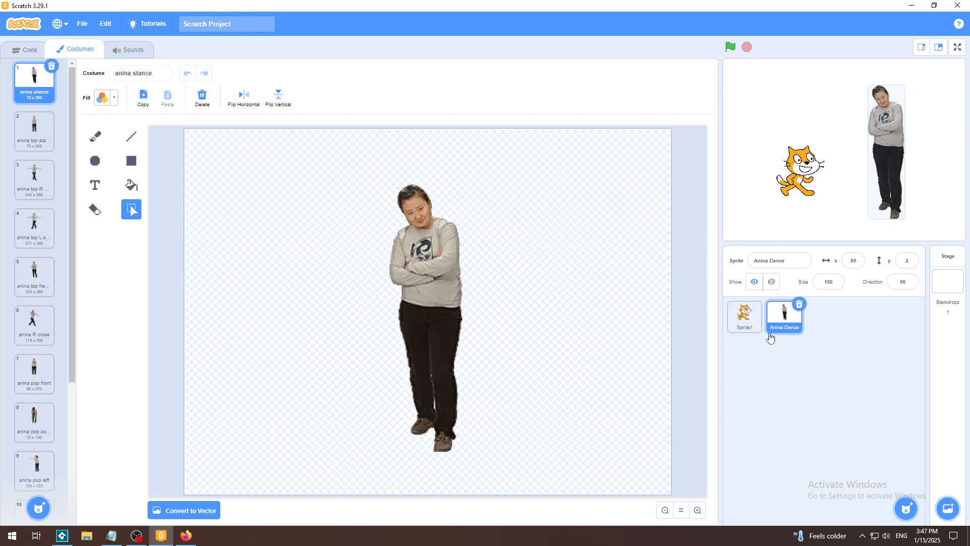
{"action": "left_click", "coordinate": [698, 509]}
{"action": "scroll", "coordinate": [699, 384], "scroll_direction": "up", "scroll_amount": 3}
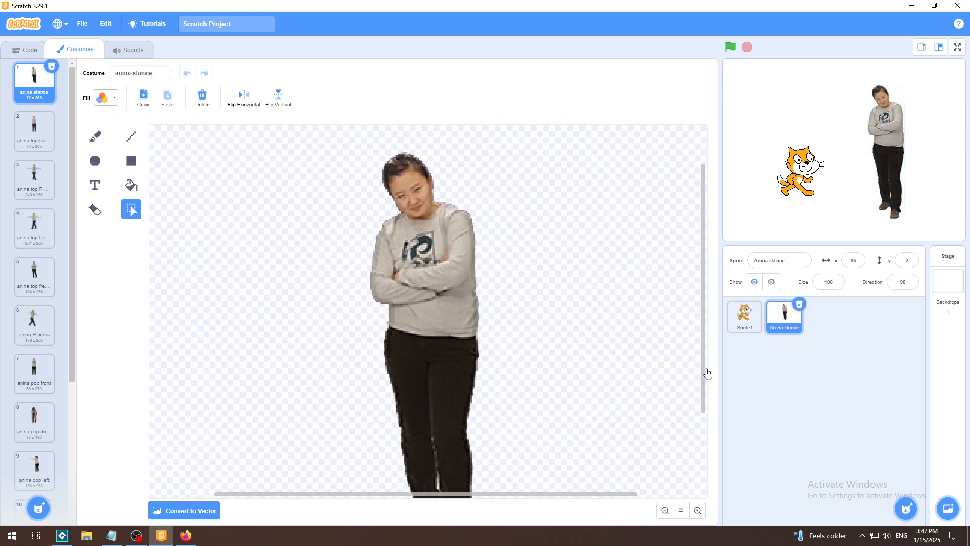
{"action": "left_click", "coordinate": [697, 510]}
{"action": "left_click", "coordinate": [697, 510]}
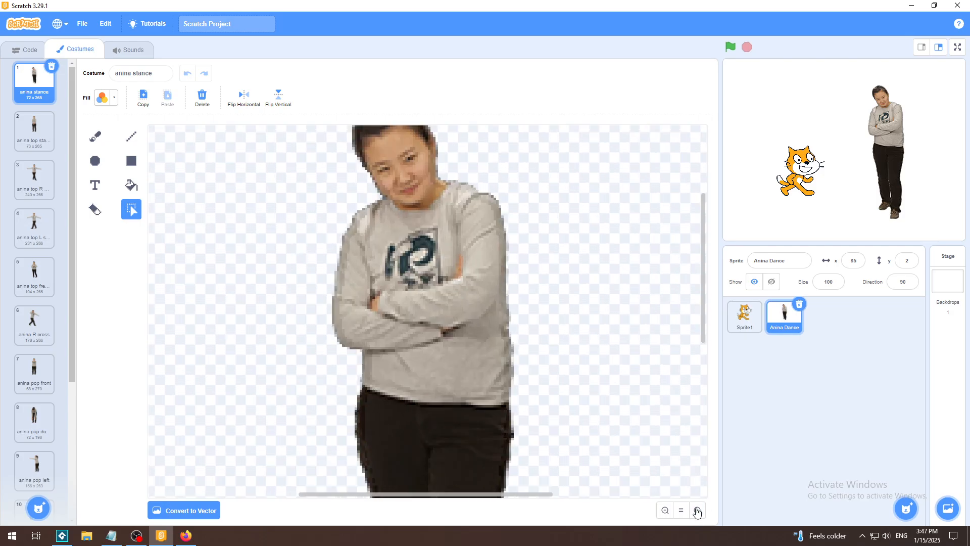
{"action": "left_click_drag", "start_coordinate": [704, 340], "coordinate": [708, 319]}
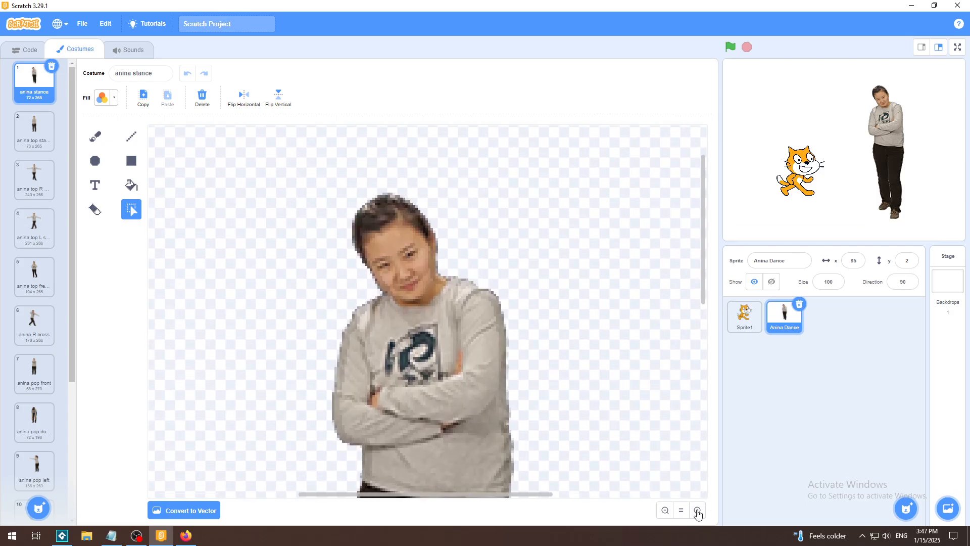
{"action": "left_click", "coordinate": [698, 510]}
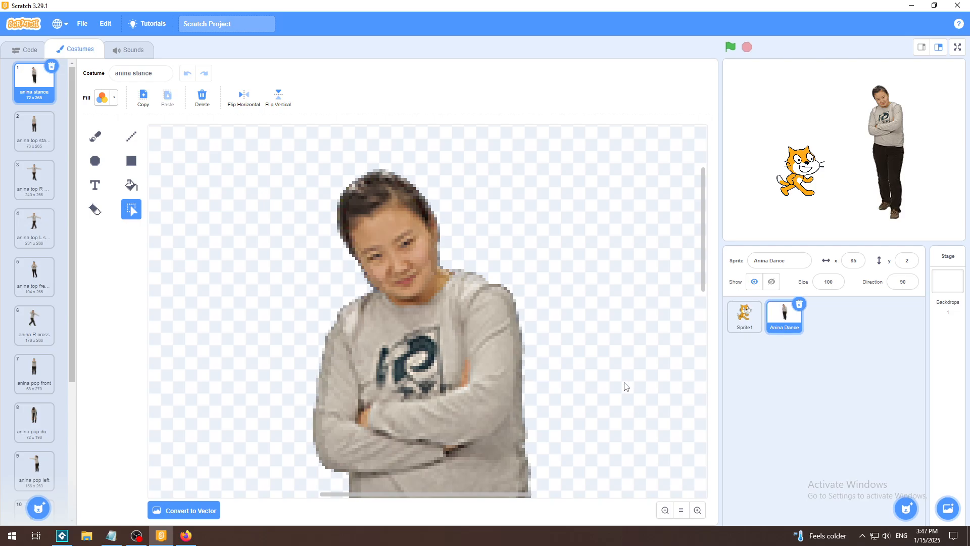
{"action": "left_click", "coordinate": [196, 511]}
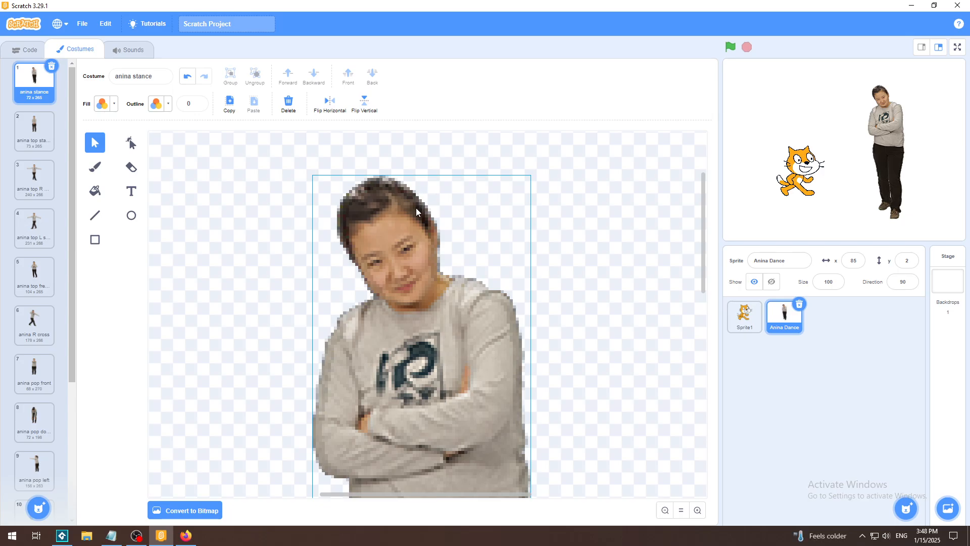
Step: Bring up the vector Reshape and Brush tools in turn for the converted anina stance costume
{"action": "left_click", "coordinate": [236, 252]}
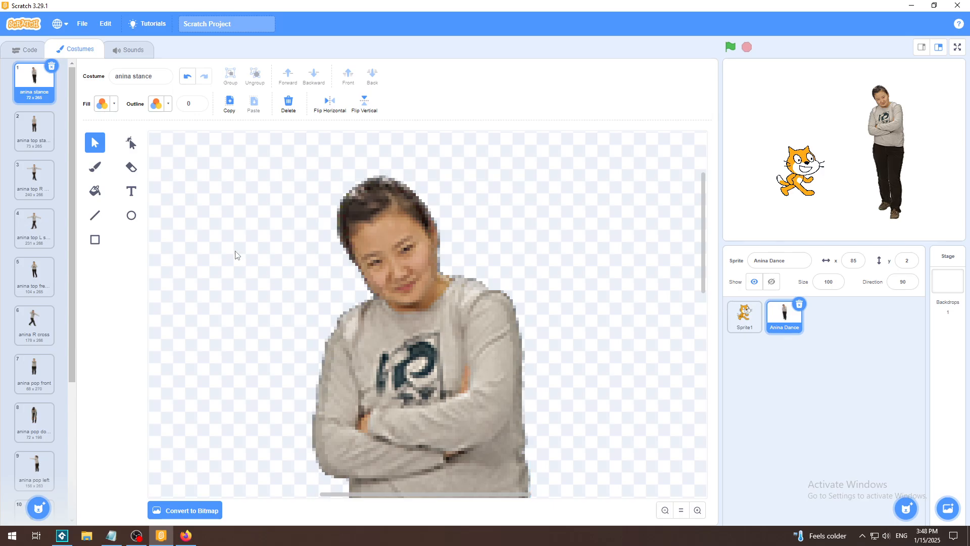
{"action": "left_click", "coordinate": [131, 147]}
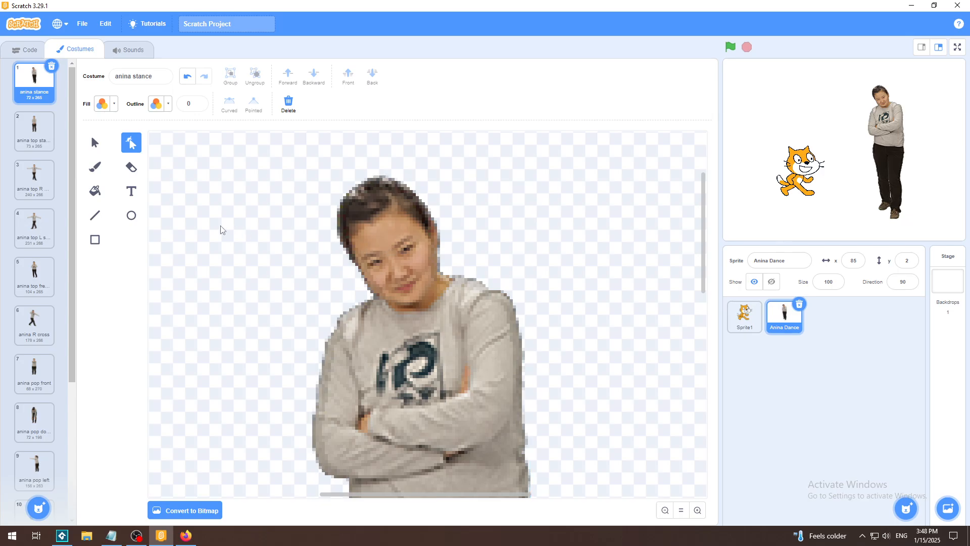
{"action": "left_click", "coordinate": [95, 171]}
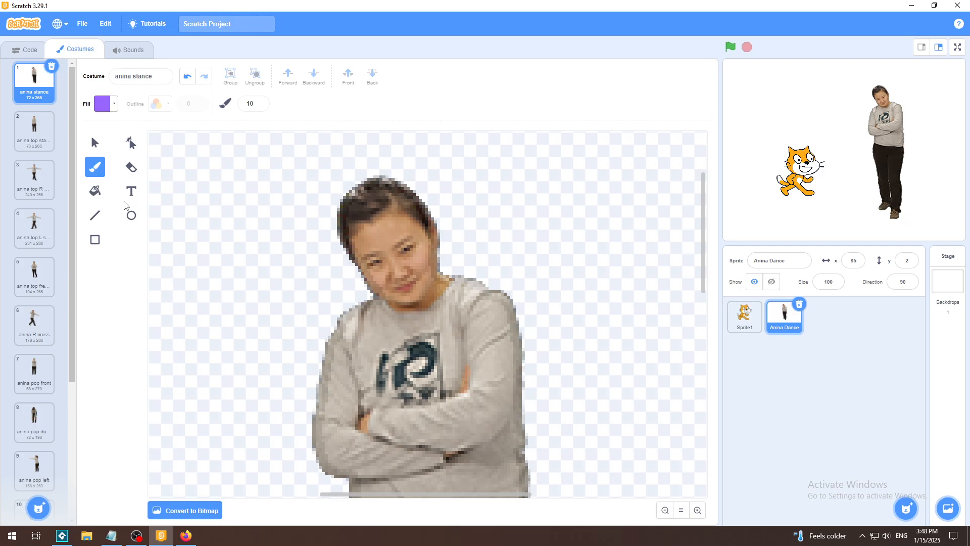
Step: Paint a wavy purple brush stroke of size 10 across the figure's face and draw a slanted black line of width 1 across the chest
{"action": "left_click", "coordinate": [131, 143]}
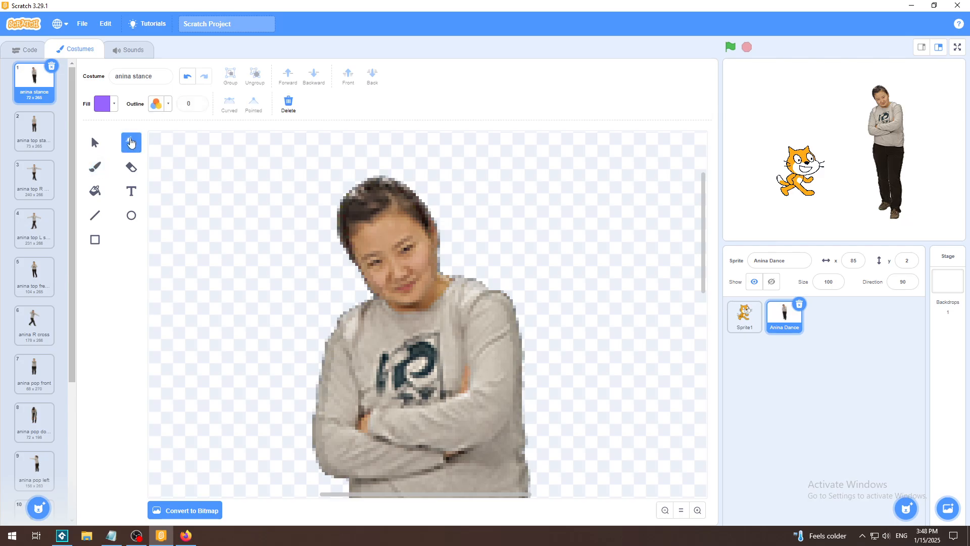
{"action": "scroll", "coordinate": [707, 297], "scroll_direction": "down", "scroll_amount": 2}
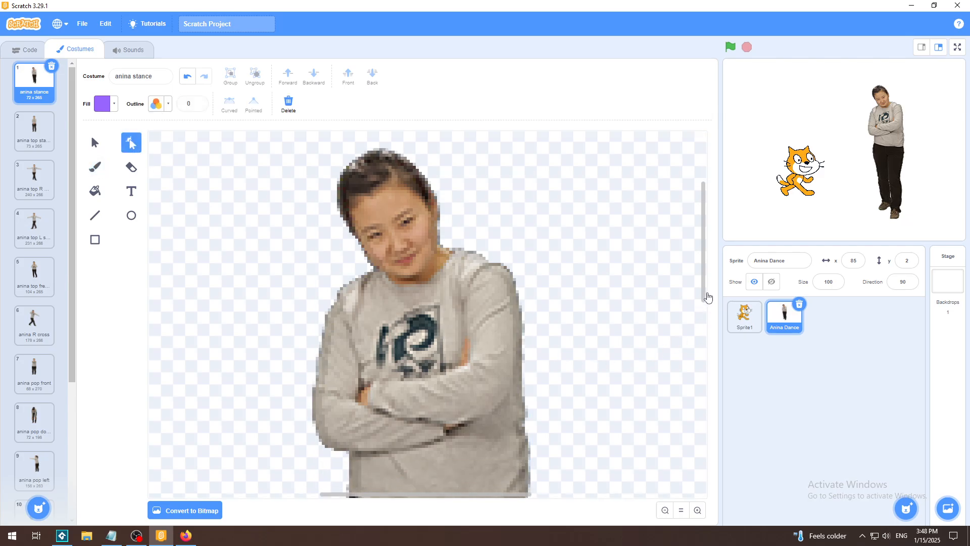
{"action": "left_click_drag", "start_coordinate": [707, 297], "coordinate": [699, 365]}
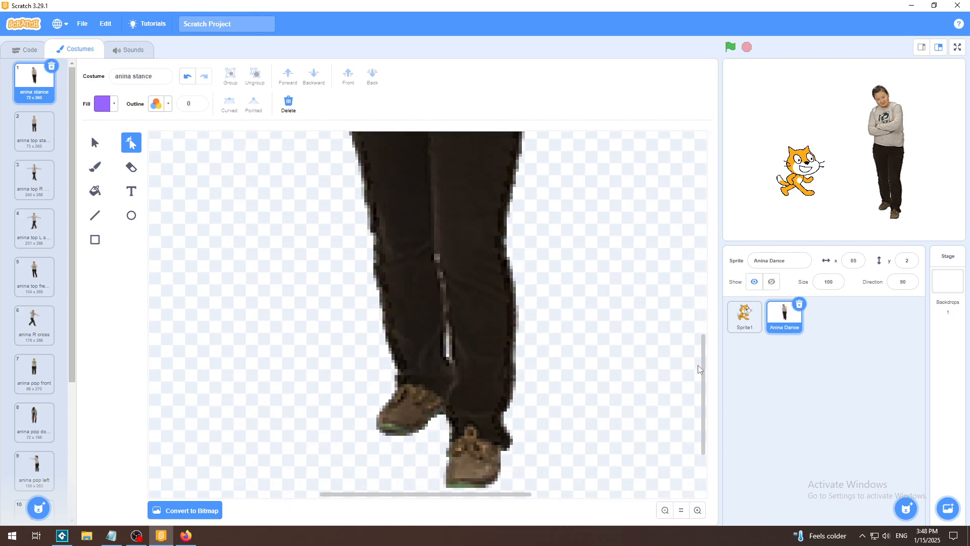
{"action": "scroll", "coordinate": [698, 365], "scroll_direction": "up", "scroll_amount": 10}
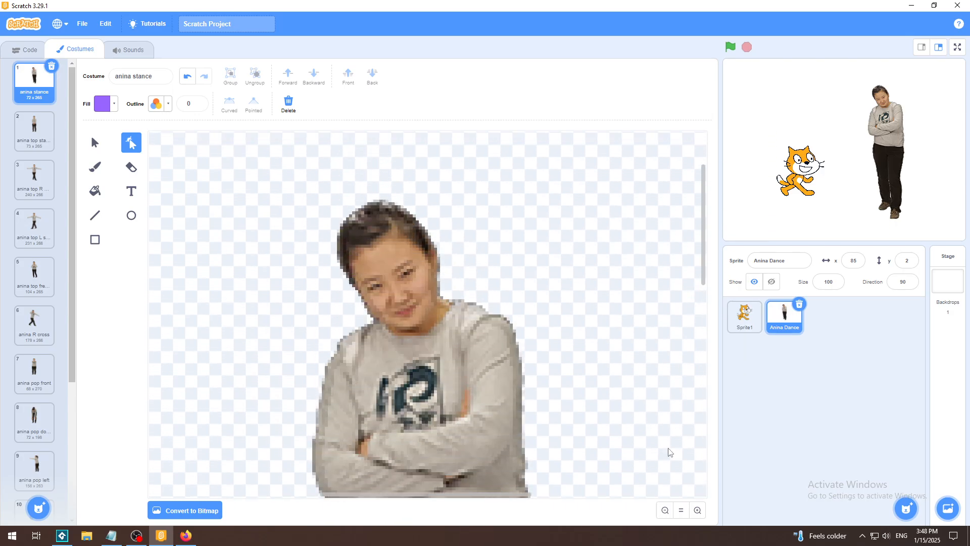
{"action": "left_click", "coordinate": [698, 511]}
{"action": "left_click", "coordinate": [698, 510]}
{"action": "left_click", "coordinate": [698, 511]}
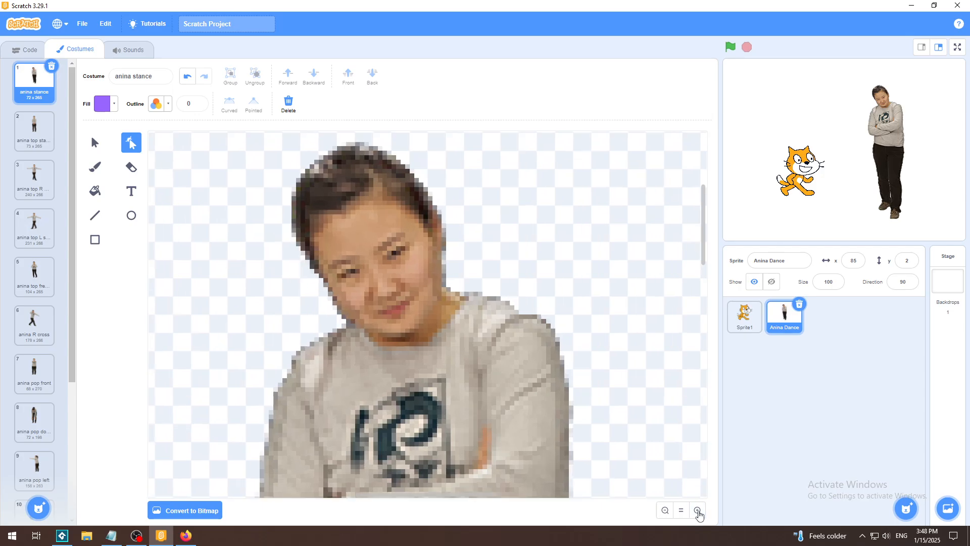
{"action": "left_click", "coordinate": [95, 169]}
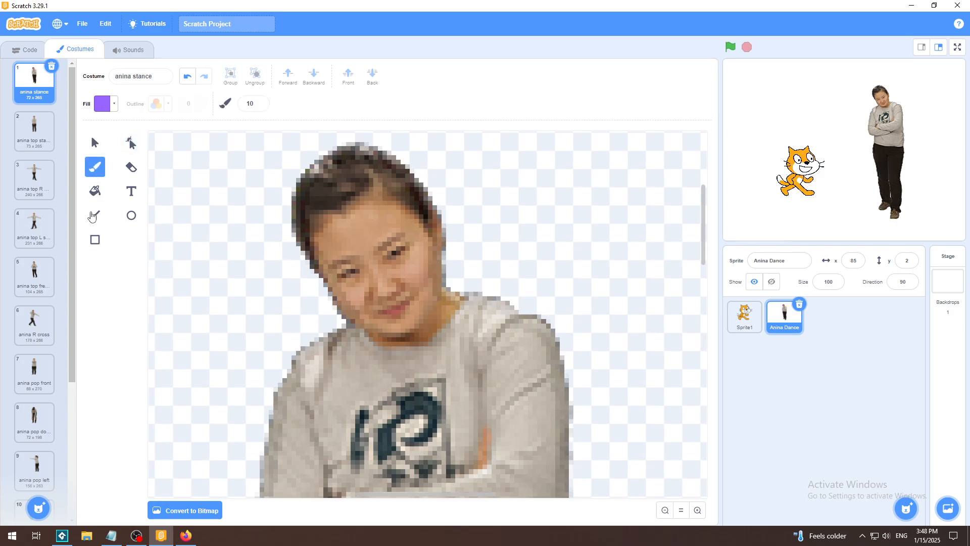
{"action": "mouse_move", "coordinate": [241, 291]}
{"action": "left_mouse_down"}
{"action": "mouse_move", "coordinate": [268, 273]}
{"action": "mouse_move", "coordinate": [505, 288]}
{"action": "mouse_move", "coordinate": [582, 233]}
{"action": "left_mouse_up"}
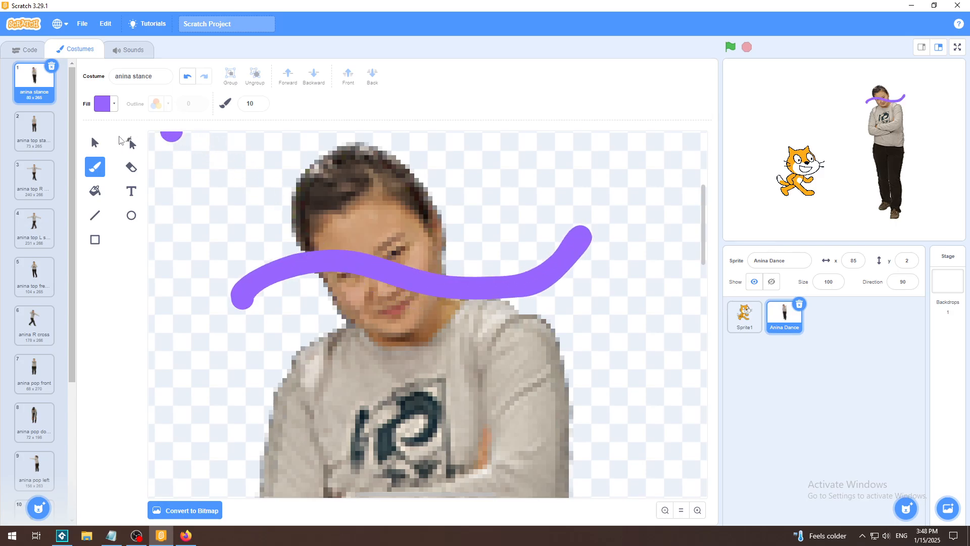
{"action": "left_click", "coordinate": [94, 219]}
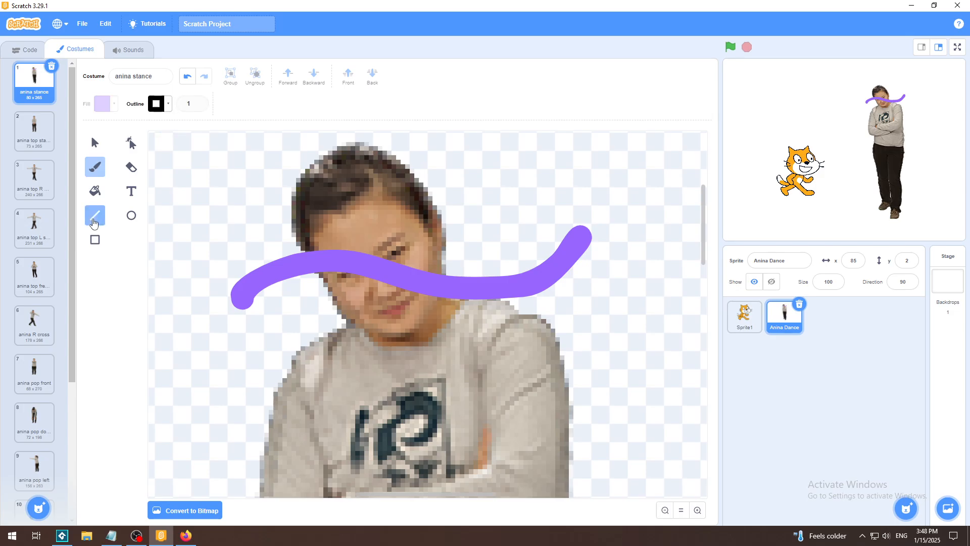
{"action": "left_click_drag", "start_coordinate": [247, 385], "coordinate": [609, 341]}
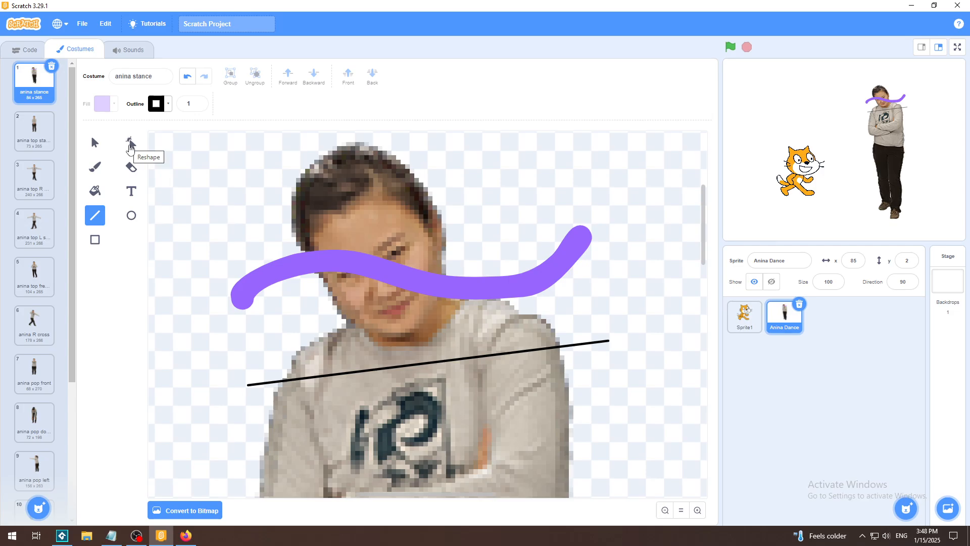
Step: Reshape the purple stroke by pulling the upper and lower edges of its right part upward into a narrower wave
{"action": "left_click", "coordinate": [130, 144]}
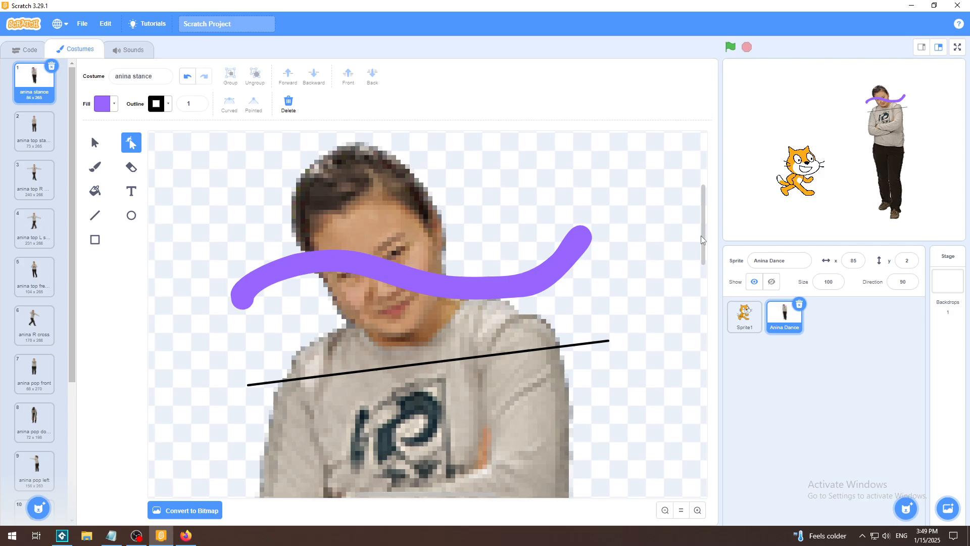
{"action": "scroll", "coordinate": [703, 243], "scroll_direction": "down", "scroll_amount": 10}
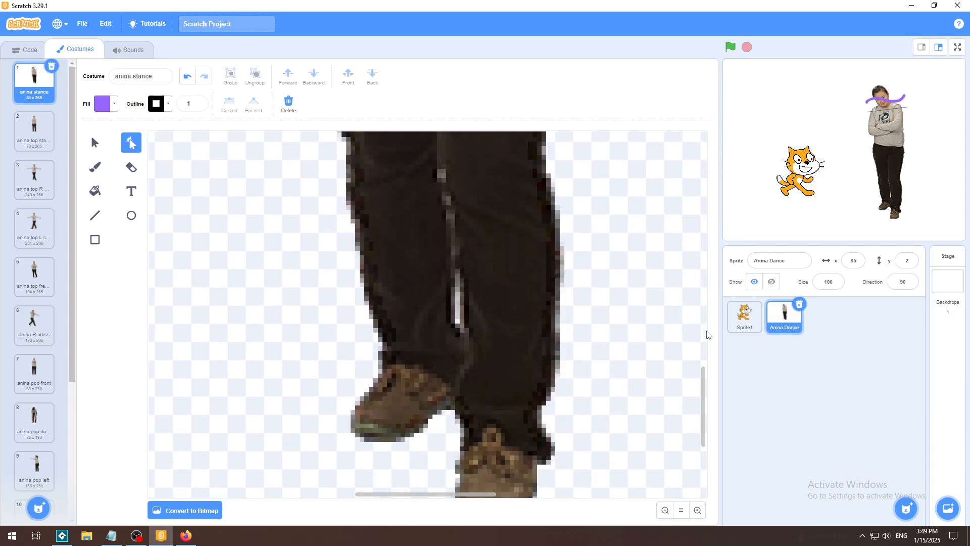
{"action": "scroll", "coordinate": [707, 337], "scroll_direction": "up", "scroll_amount": 10}
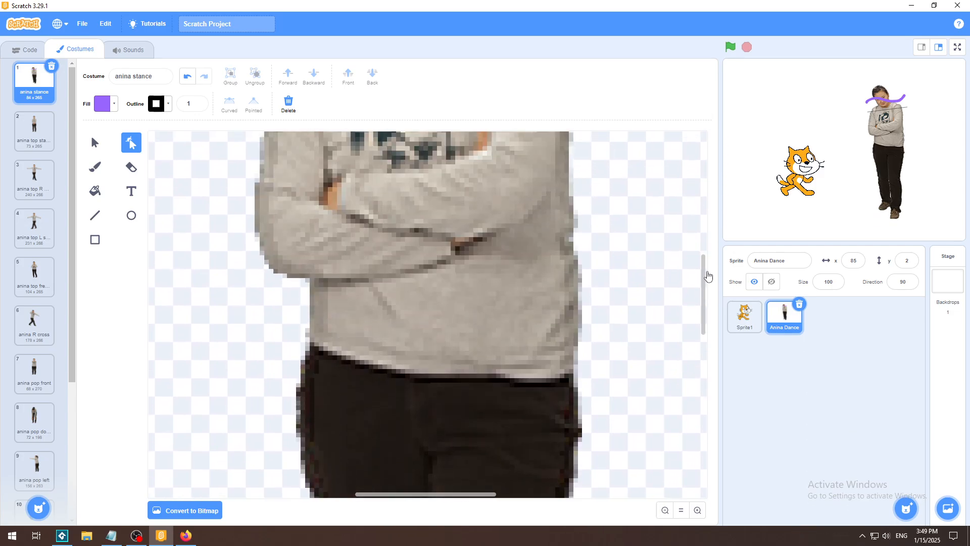
{"action": "scroll", "coordinate": [710, 244], "scroll_direction": "up", "scroll_amount": 2}
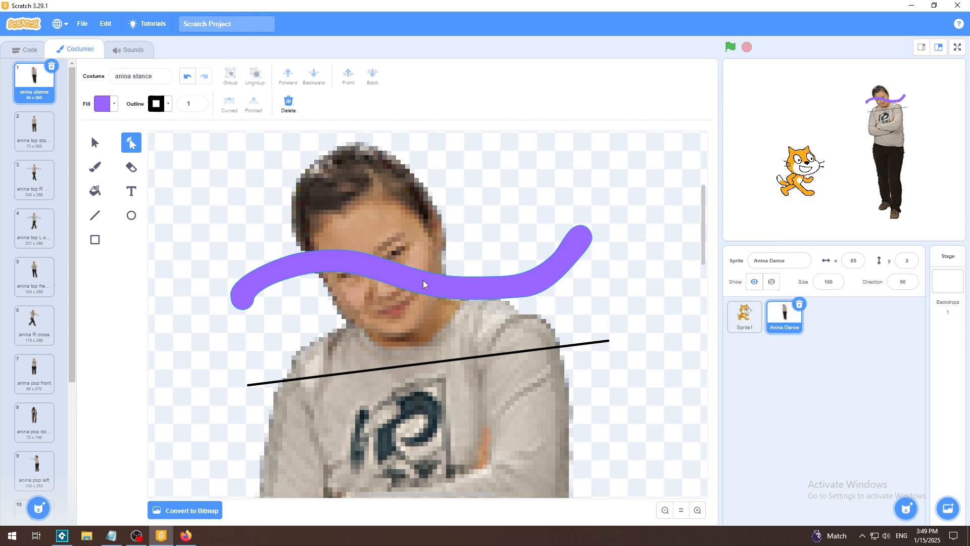
{"action": "left_click", "coordinate": [453, 286]}
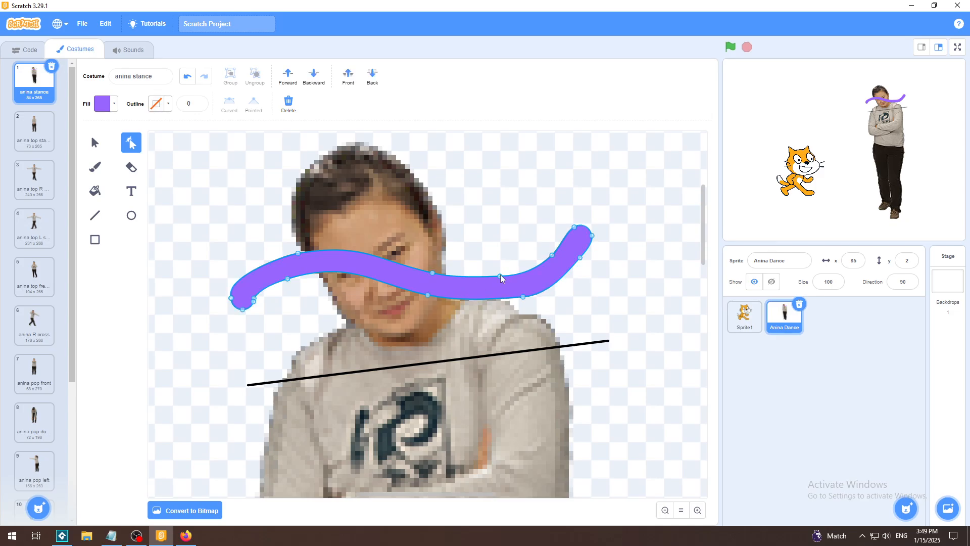
{"action": "left_click_drag", "start_coordinate": [500, 276], "coordinate": [505, 227]}
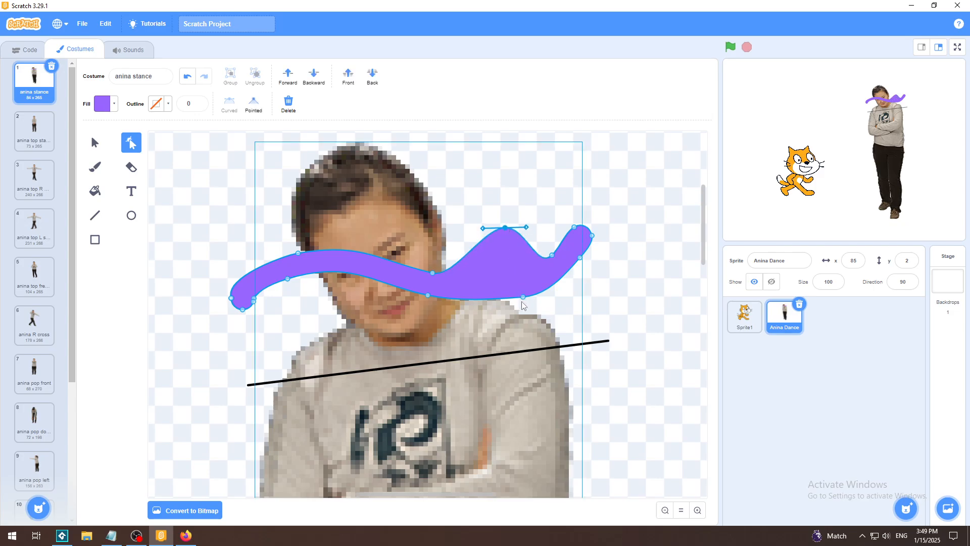
{"action": "mouse_move", "coordinate": [522, 298]}
{"action": "left_mouse_down"}
{"action": "mouse_move", "coordinate": [510, 259]}
{"action": "mouse_move", "coordinate": [551, 245]}
{"action": "mouse_move", "coordinate": [576, 267]}
{"action": "mouse_move", "coordinate": [559, 251]}
{"action": "mouse_move", "coordinate": [507, 246]}
{"action": "left_mouse_up"}
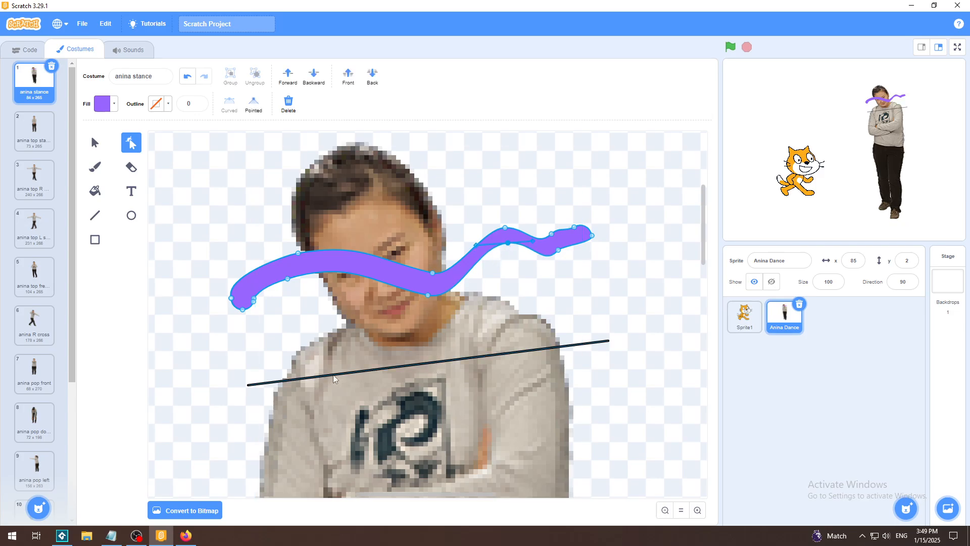
Step: Bend the black line into an S-shaped curve and shift the photo figure slightly down and to the right
{"action": "left_click_drag", "start_coordinate": [332, 375], "coordinate": [336, 318]}
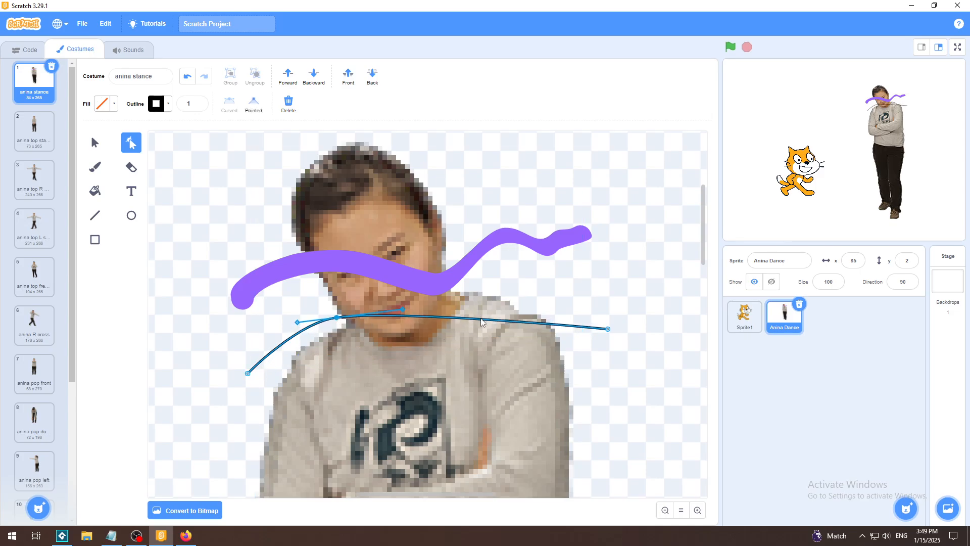
{"action": "left_click_drag", "start_coordinate": [481, 321], "coordinate": [495, 381]}
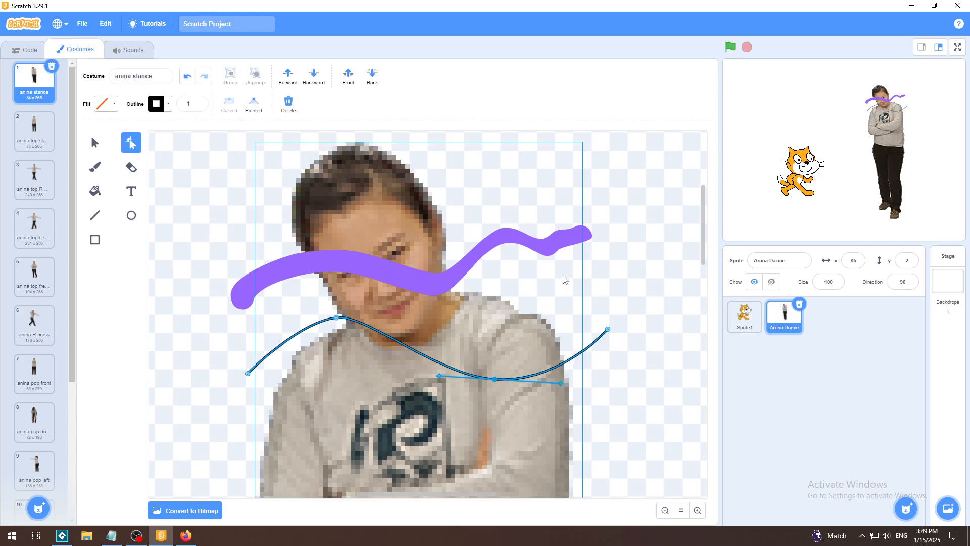
{"action": "left_click", "coordinate": [403, 210]}
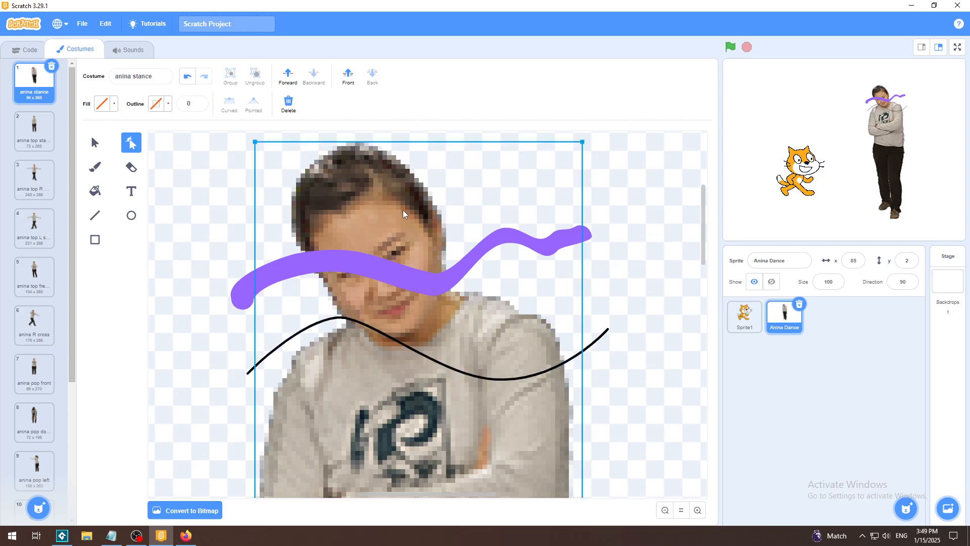
{"action": "mouse_move", "coordinate": [375, 212]}
{"action": "left_mouse_down"}
{"action": "mouse_move", "coordinate": [435, 192]}
{"action": "mouse_move", "coordinate": [408, 208]}
{"action": "mouse_move", "coordinate": [410, 227]}
{"action": "mouse_move", "coordinate": [365, 229]}
{"action": "mouse_move", "coordinate": [377, 216]}
{"action": "left_mouse_up"}
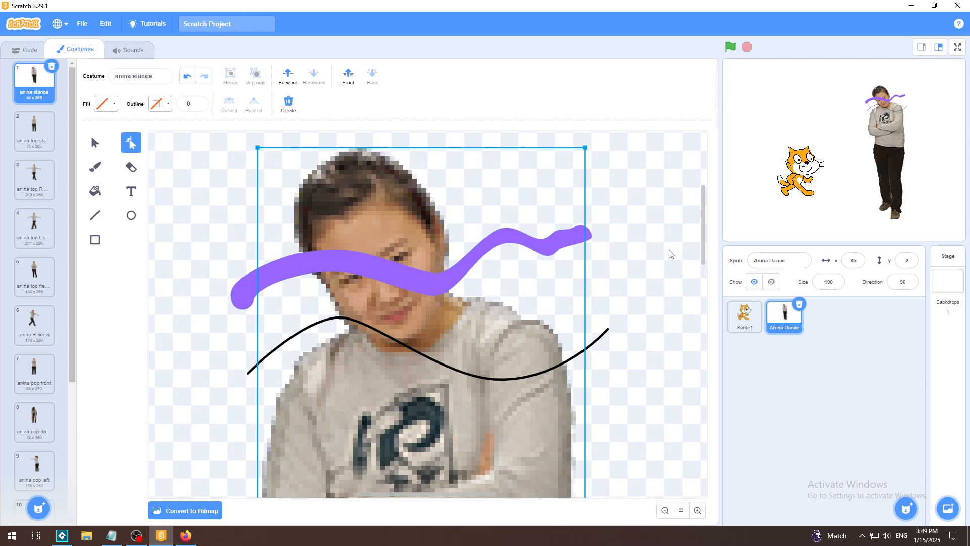
Step: Examine the anina stance figure together with its reshaped purple stroke and black curve at a smaller zoom
{"action": "scroll", "coordinate": [704, 258], "scroll_direction": "down", "scroll_amount": 5}
{"action": "scroll", "coordinate": [710, 289], "scroll_direction": "up", "scroll_amount": 1}
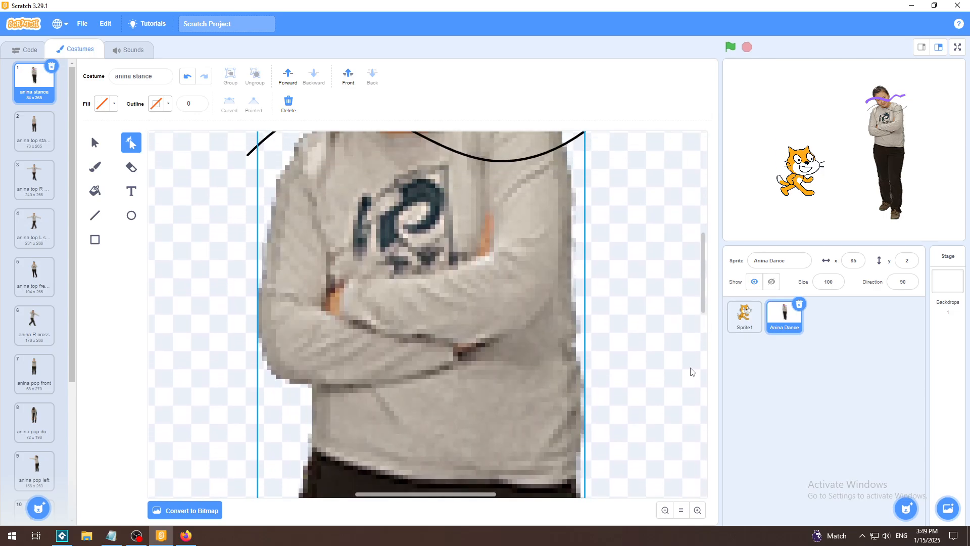
{"action": "left_click", "coordinate": [664, 510]}
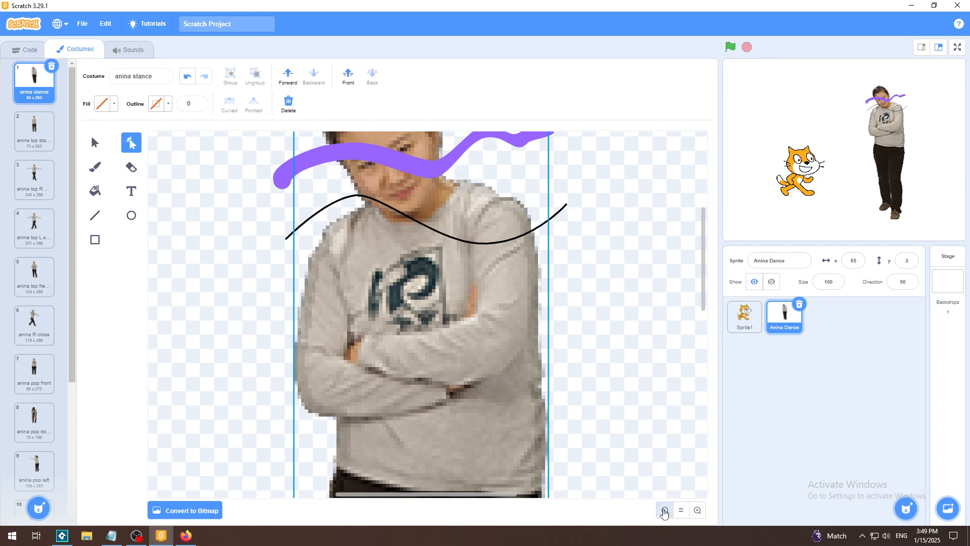
{"action": "left_click", "coordinate": [664, 511]}
{"action": "left_click", "coordinate": [665, 511]}
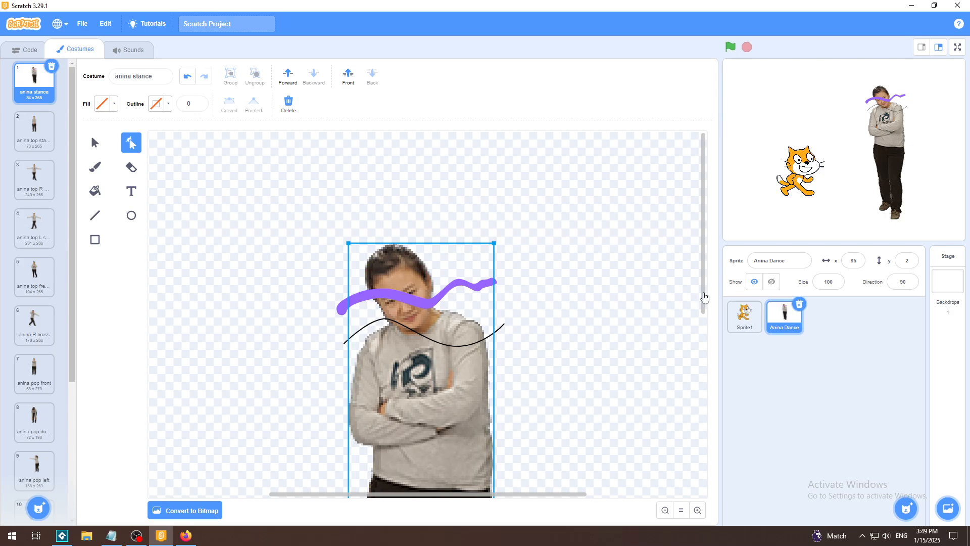
{"action": "scroll", "coordinate": [704, 303], "scroll_direction": "down", "scroll_amount": 3}
{"action": "left_click_drag", "start_coordinate": [710, 336], "coordinate": [706, 300]}
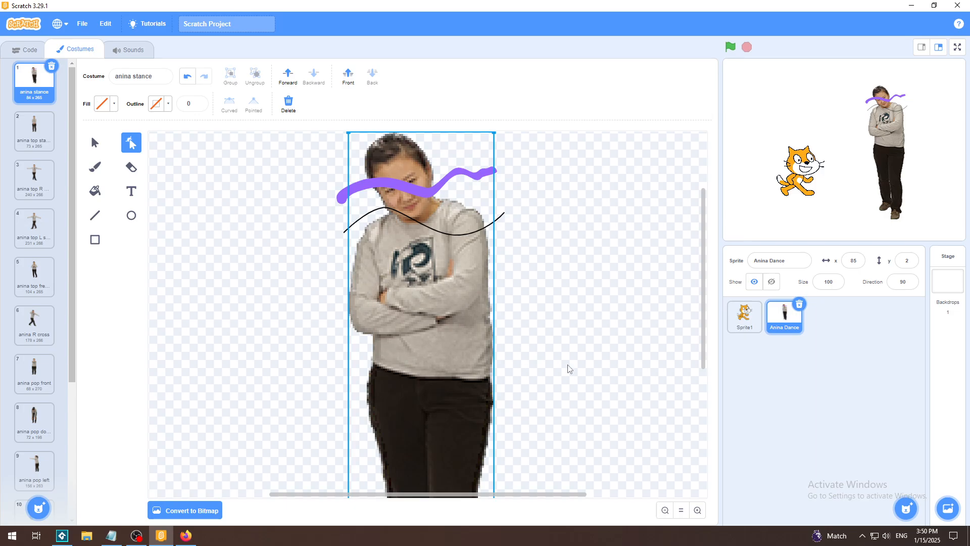
{"action": "scroll", "coordinate": [706, 345], "scroll_direction": "up", "scroll_amount": 1}
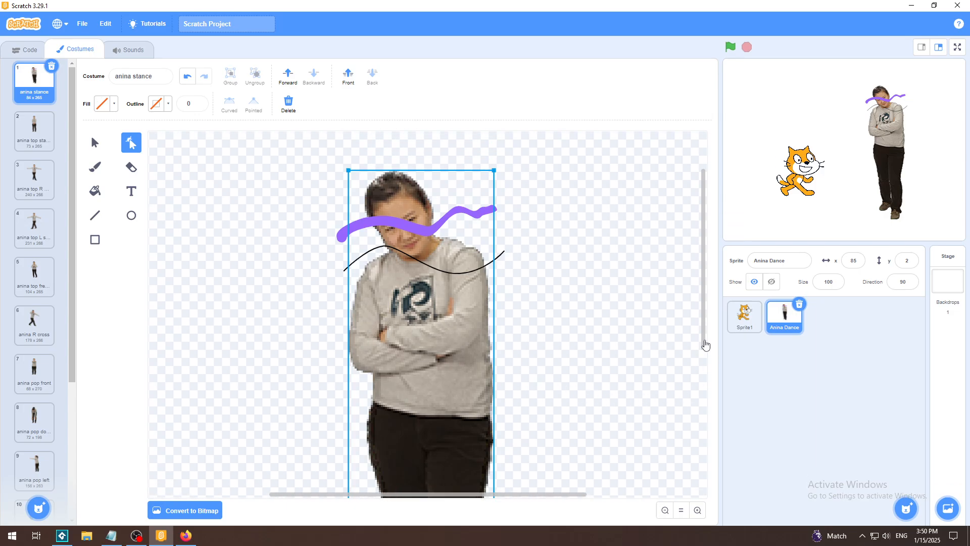
{"action": "scroll", "coordinate": [705, 345], "scroll_direction": "up", "scroll_amount": 1}
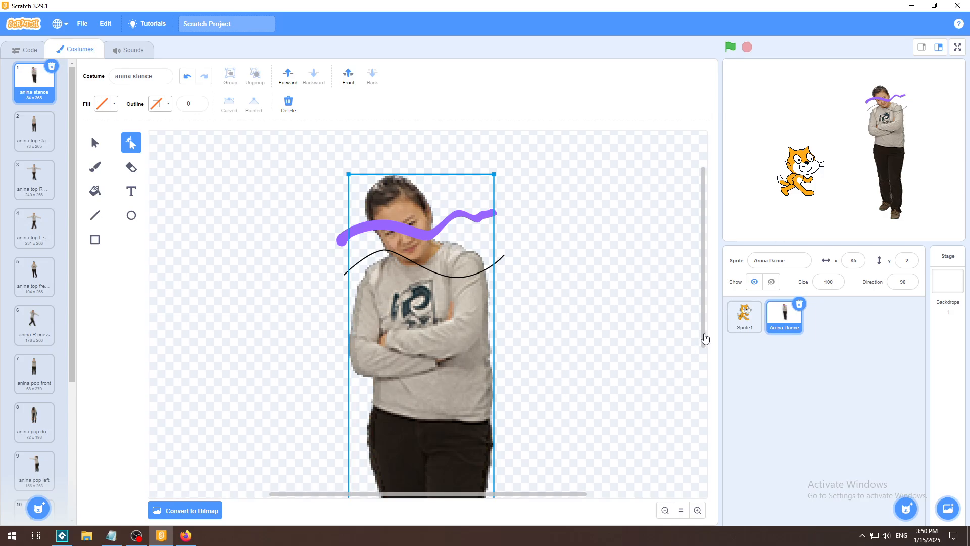
Step: Try drawing a small filled purple ellipse on the bitmap cat's face in Sprite1's costume1, undo it, and compare with Anina Dance
{"action": "left_click", "coordinate": [744, 317]}
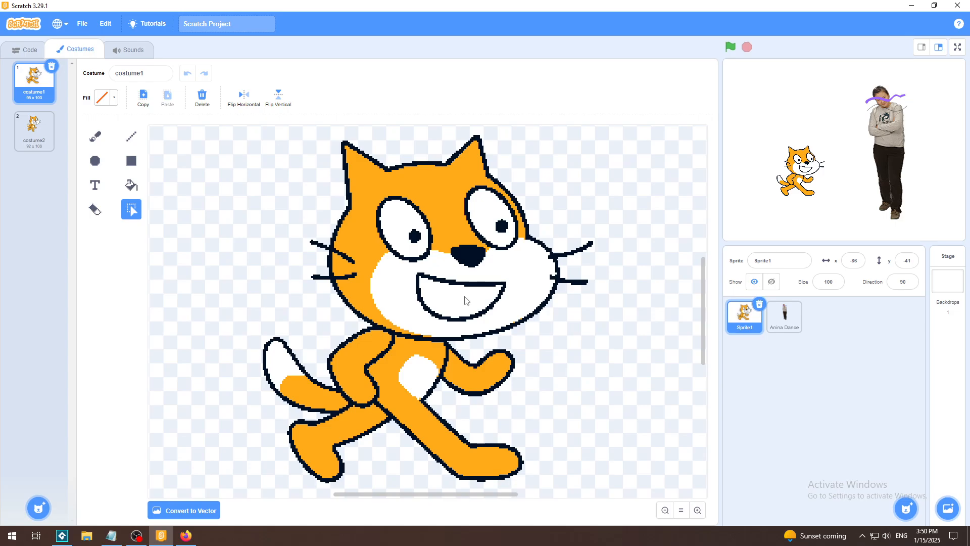
{"action": "left_click", "coordinate": [95, 161]}
{"action": "left_click_drag", "start_coordinate": [362, 236], "coordinate": [372, 261]}
{"action": "left_click", "coordinate": [187, 74]}
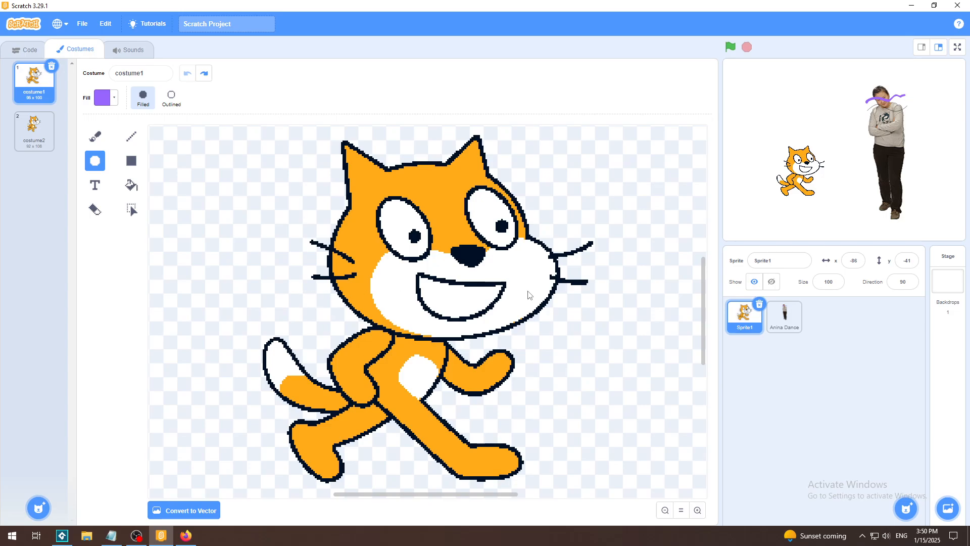
{"action": "left_click", "coordinate": [784, 323]}
{"action": "left_click", "coordinate": [747, 322]}
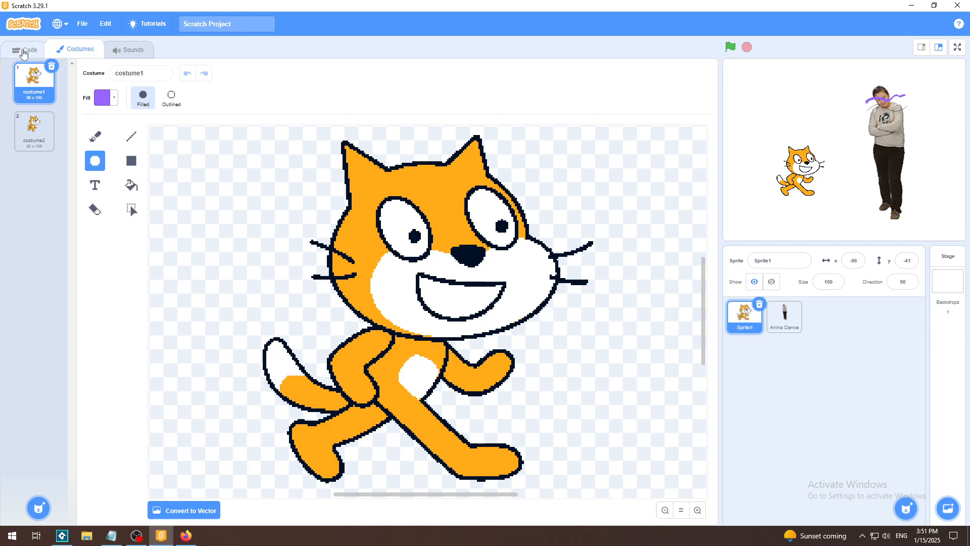
Step: Add the Cat sprite from the sprite library to the project
{"action": "left_click", "coordinate": [22, 52]}
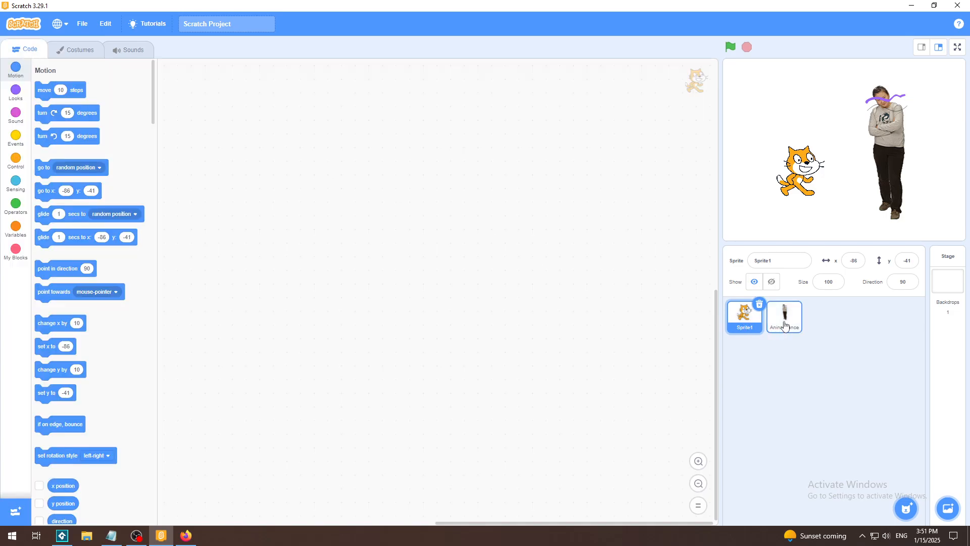
{"action": "mouse_move", "coordinate": [912, 515]}
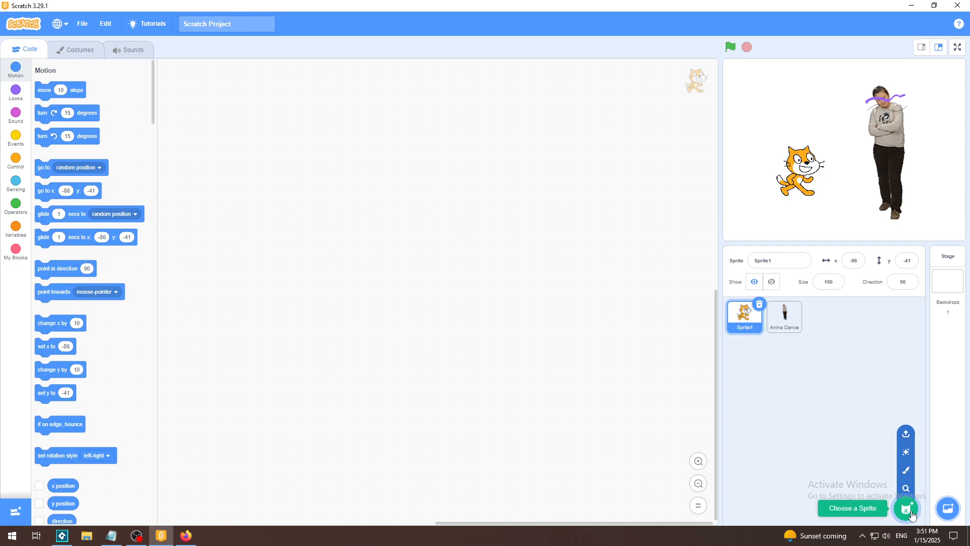
{"action": "left_click", "coordinate": [910, 515]}
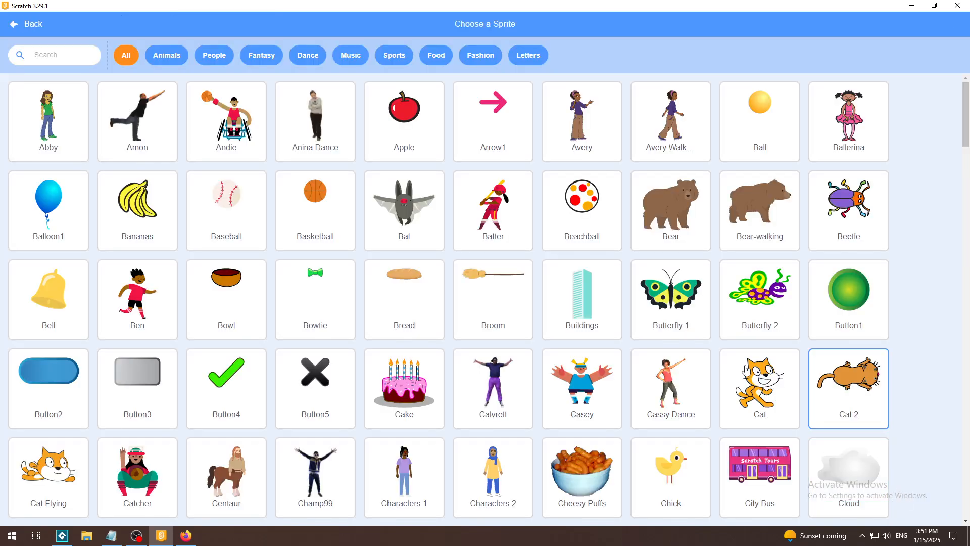
{"action": "left_click", "coordinate": [779, 390]}
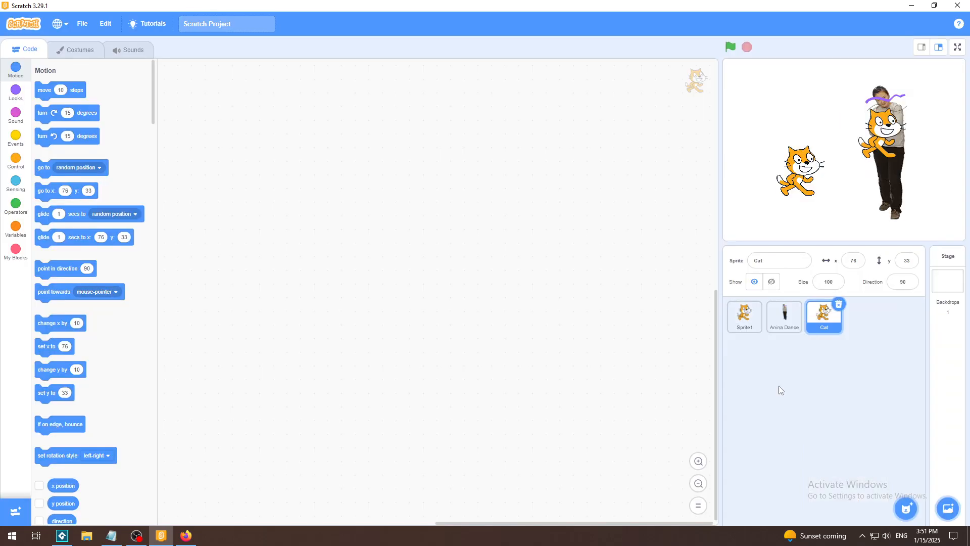
Step: Place the new Cat beside Sprite1 at x 13, y -41 and show the stage in full screen for comparison
{"action": "left_click_drag", "start_coordinate": [876, 130], "coordinate": [849, 177]}
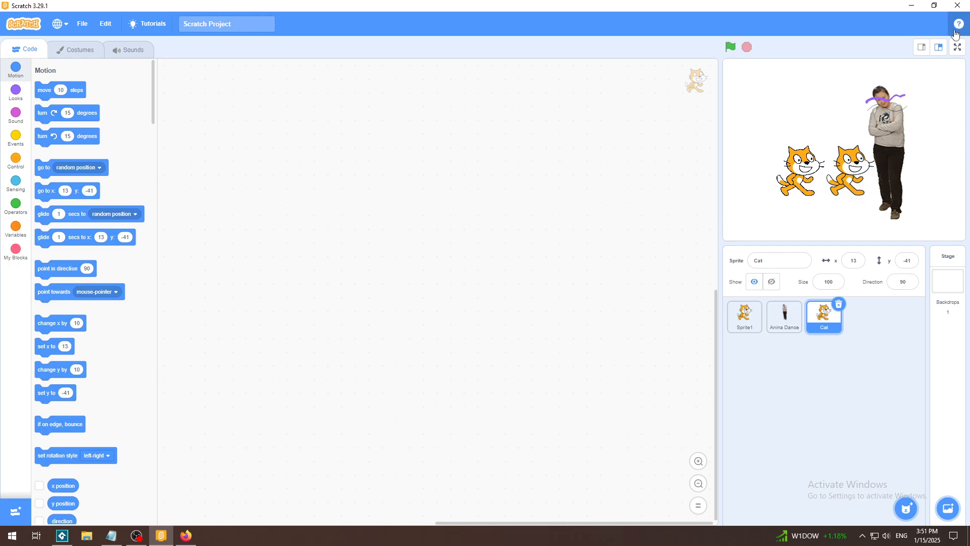
{"action": "left_click", "coordinate": [957, 47]}
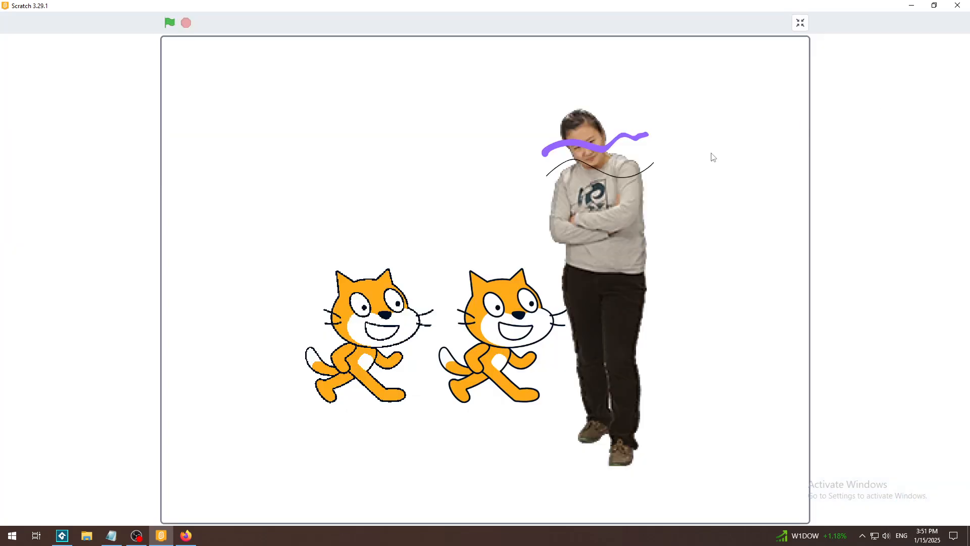